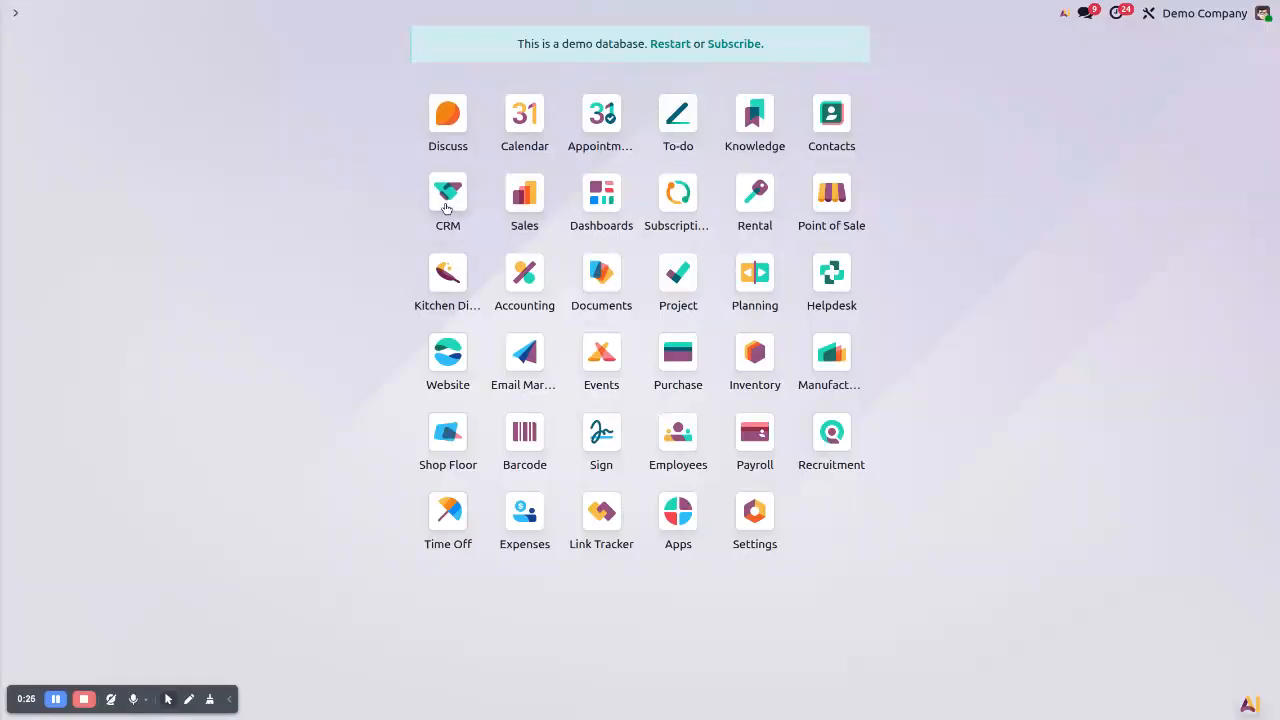
- Search the available apps for the website_crm module
left_click(690, 545)
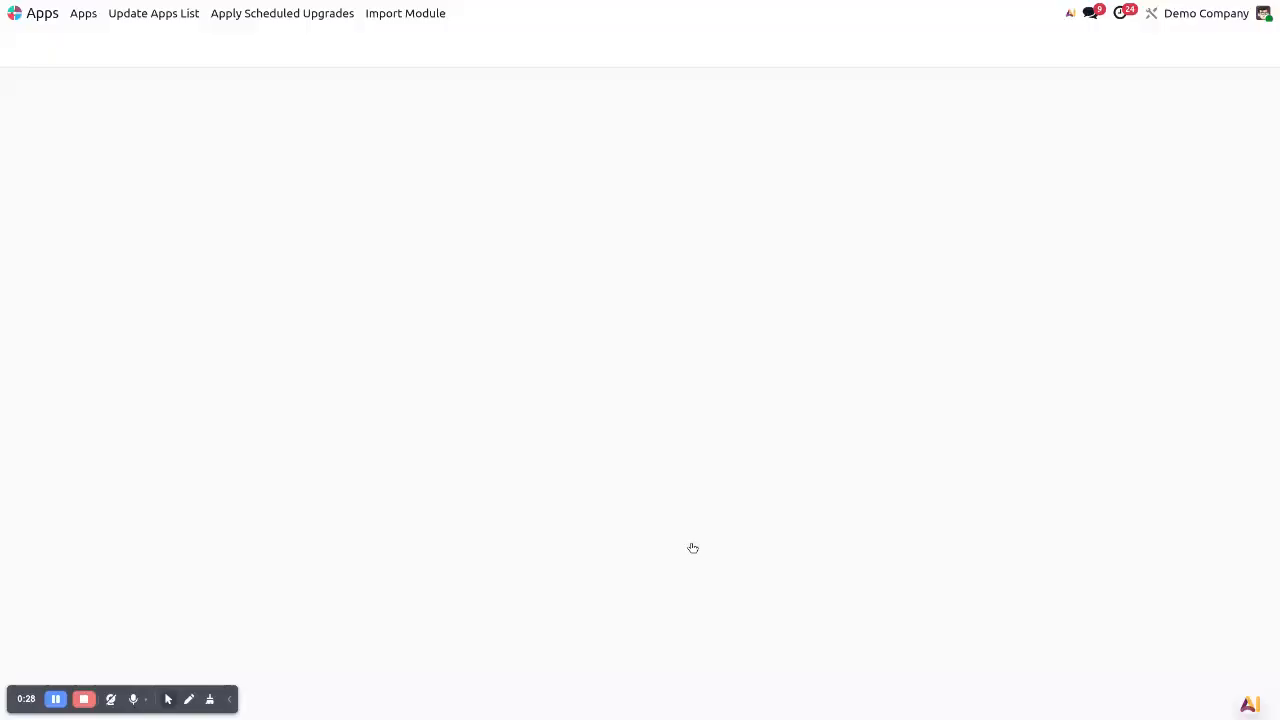
key("BackSpace")
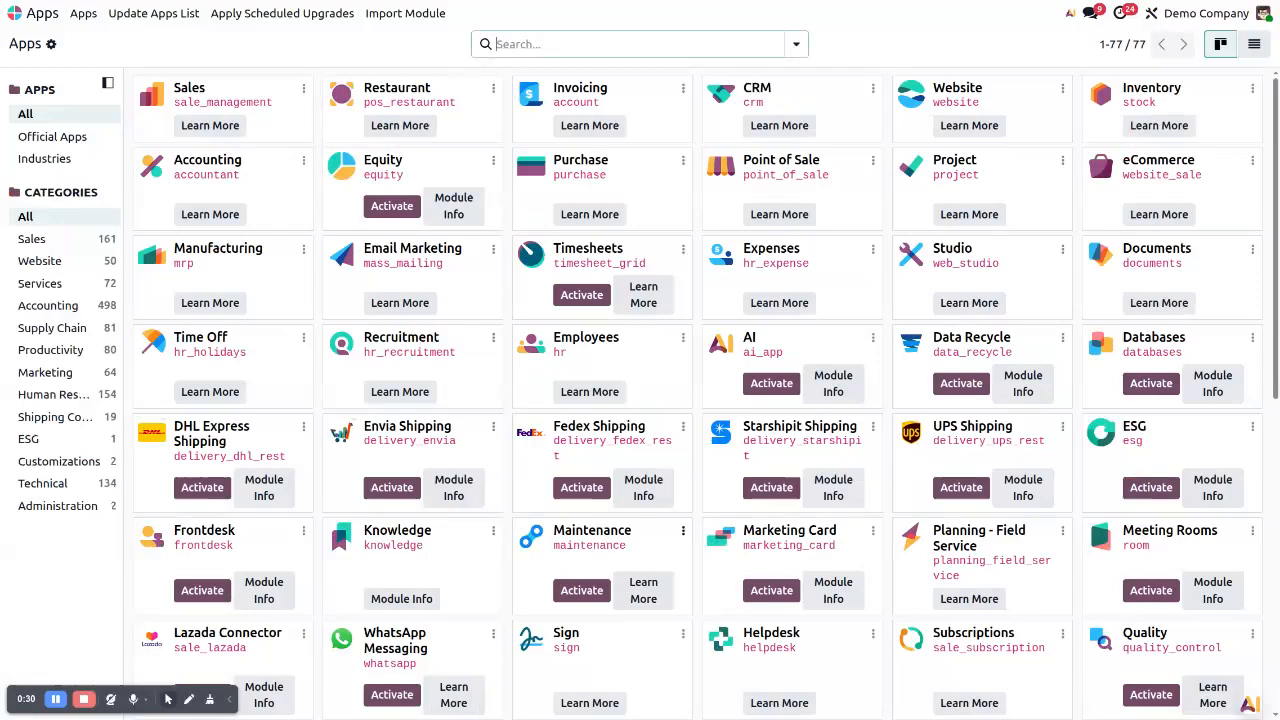
type("website_crm")
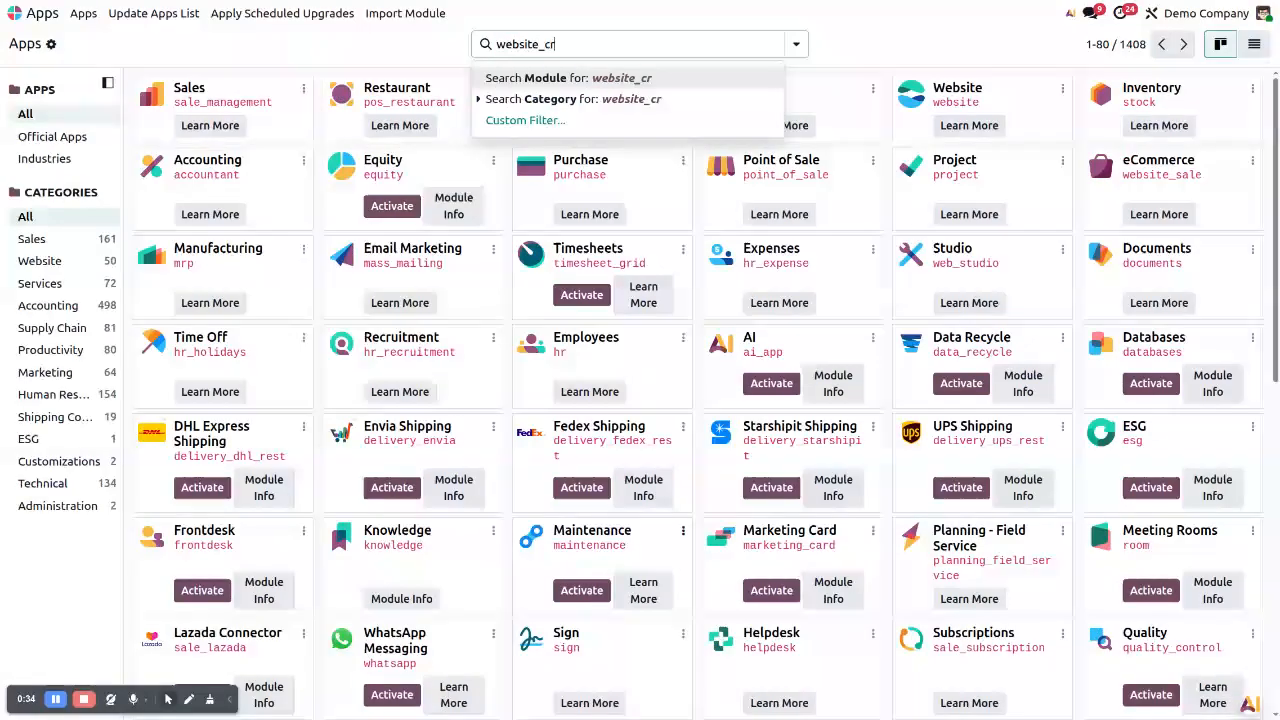
key("Return")
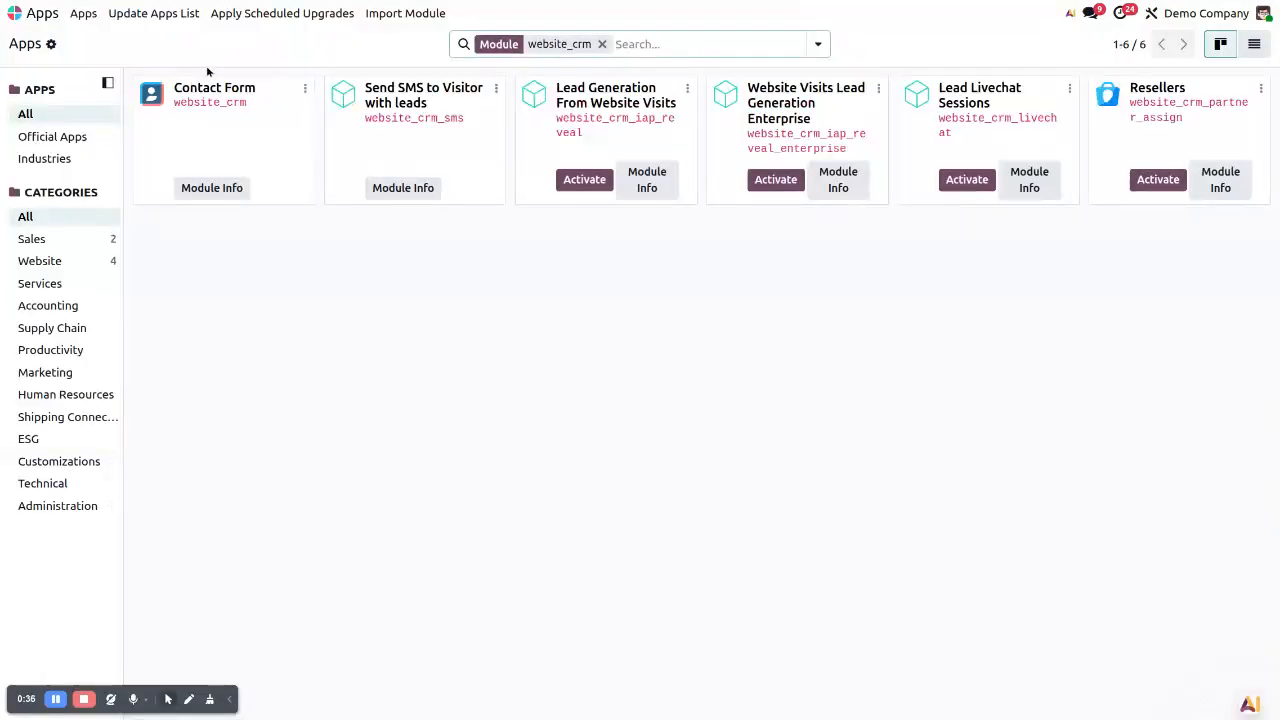
- Open the Contact us page of the website
left_click(17, 14)
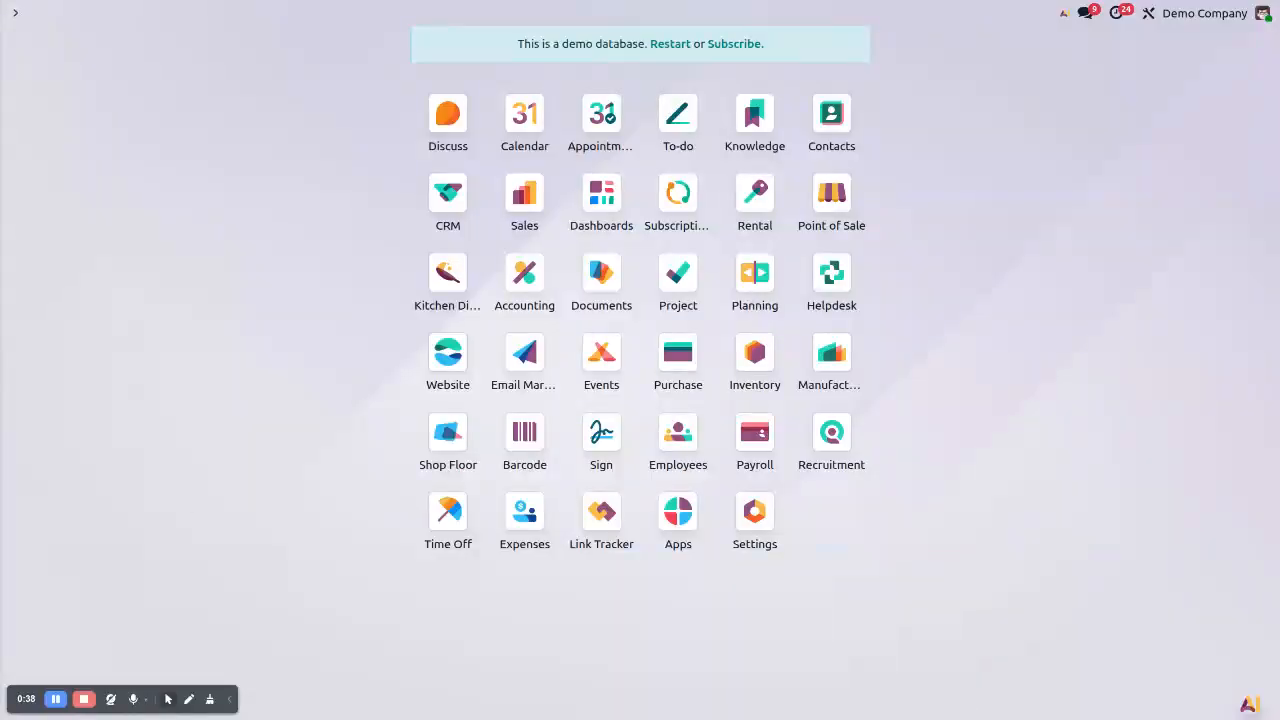
left_click(443, 348)
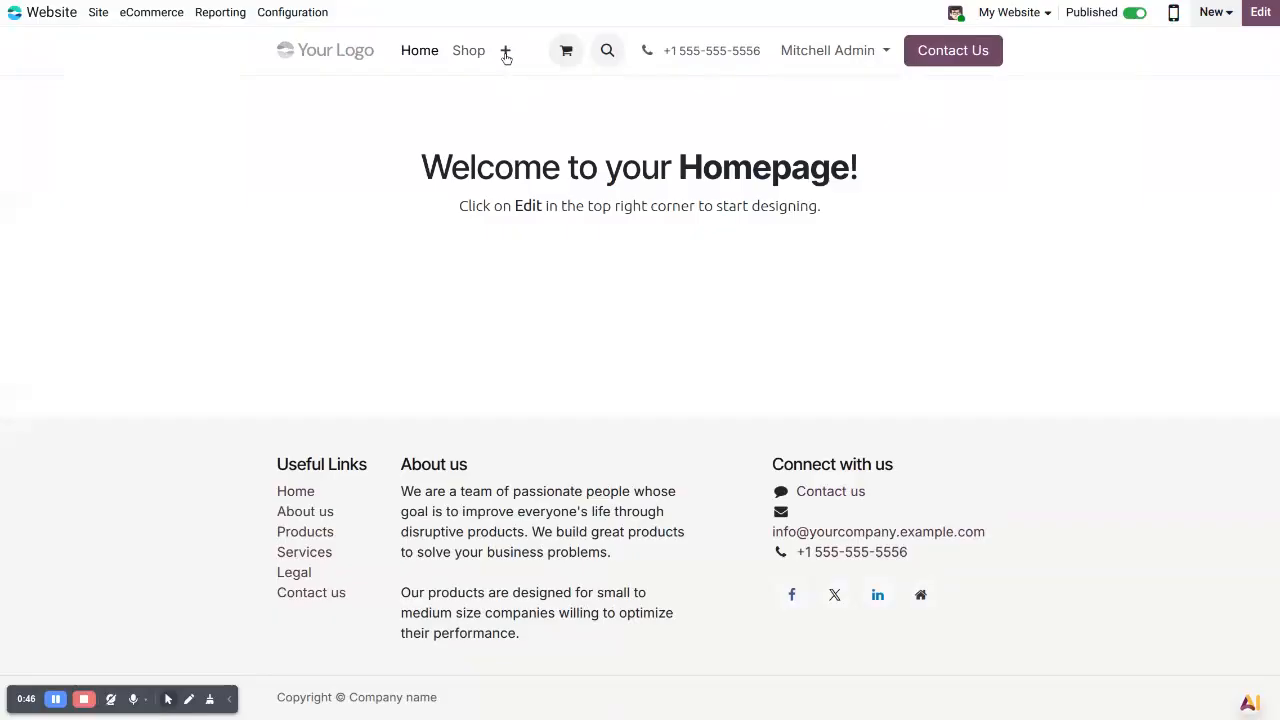
left_click(505, 54)
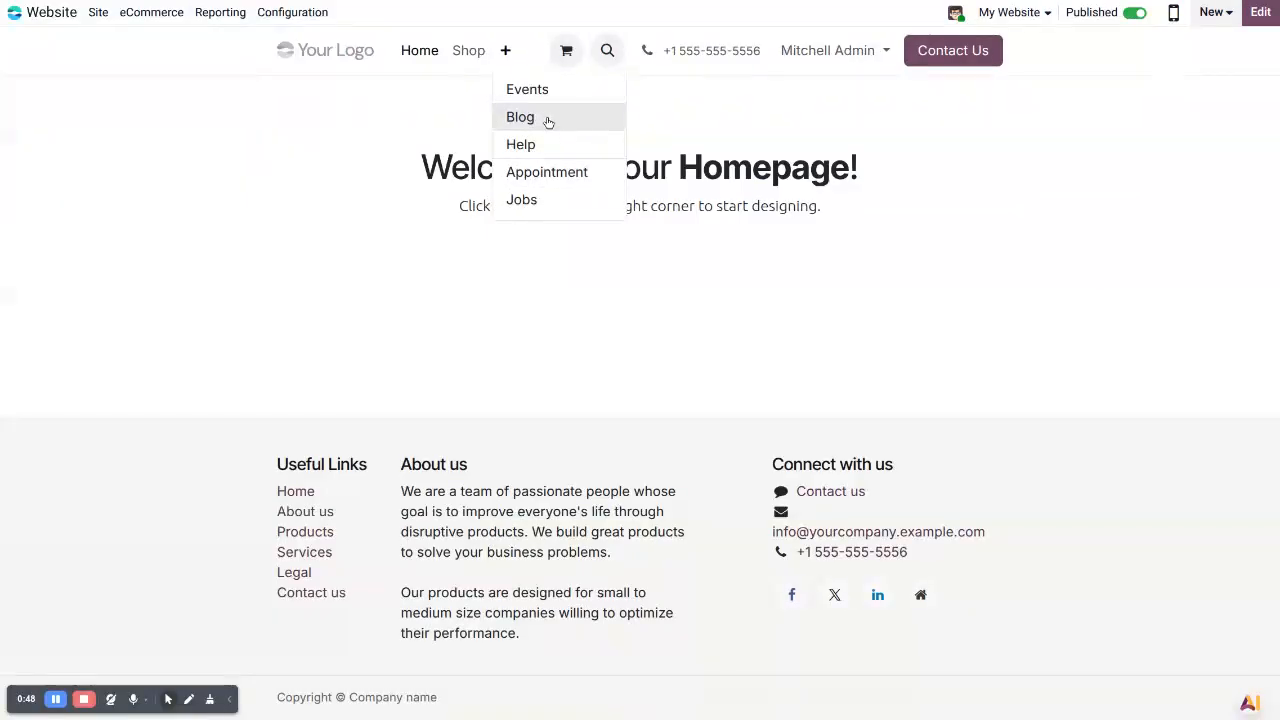
left_click(357, 326)
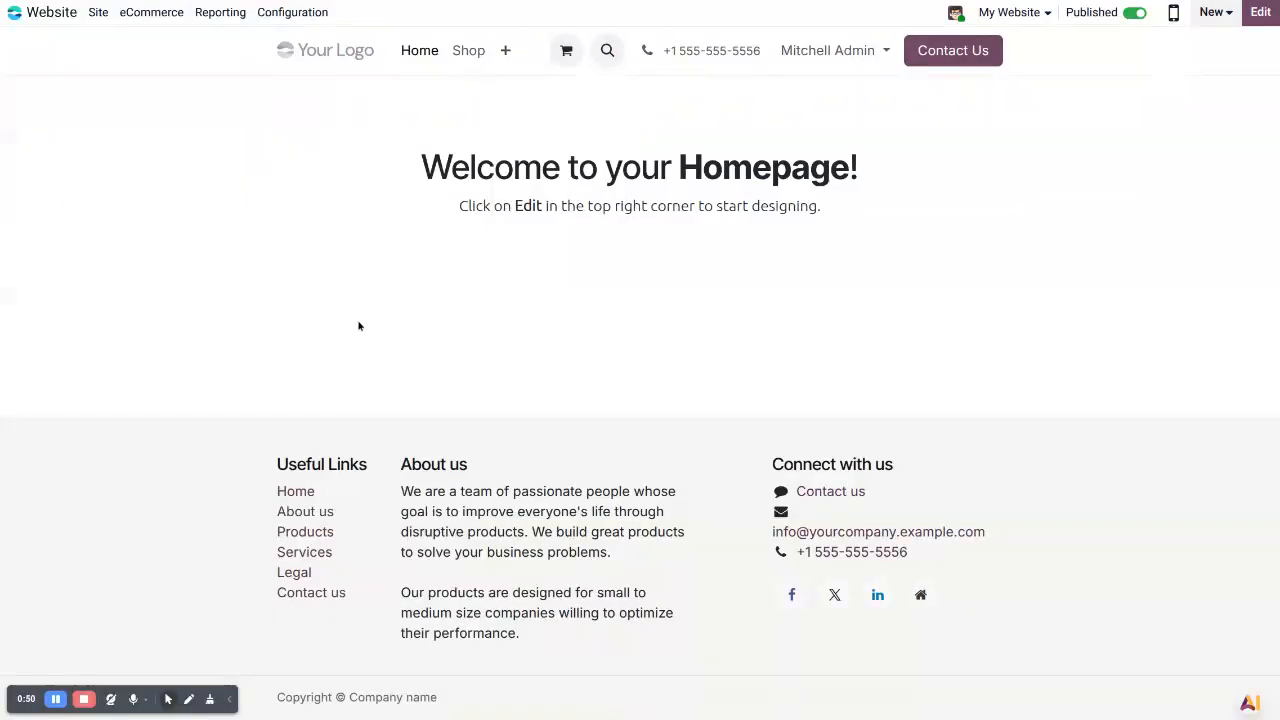
left_click(849, 500)
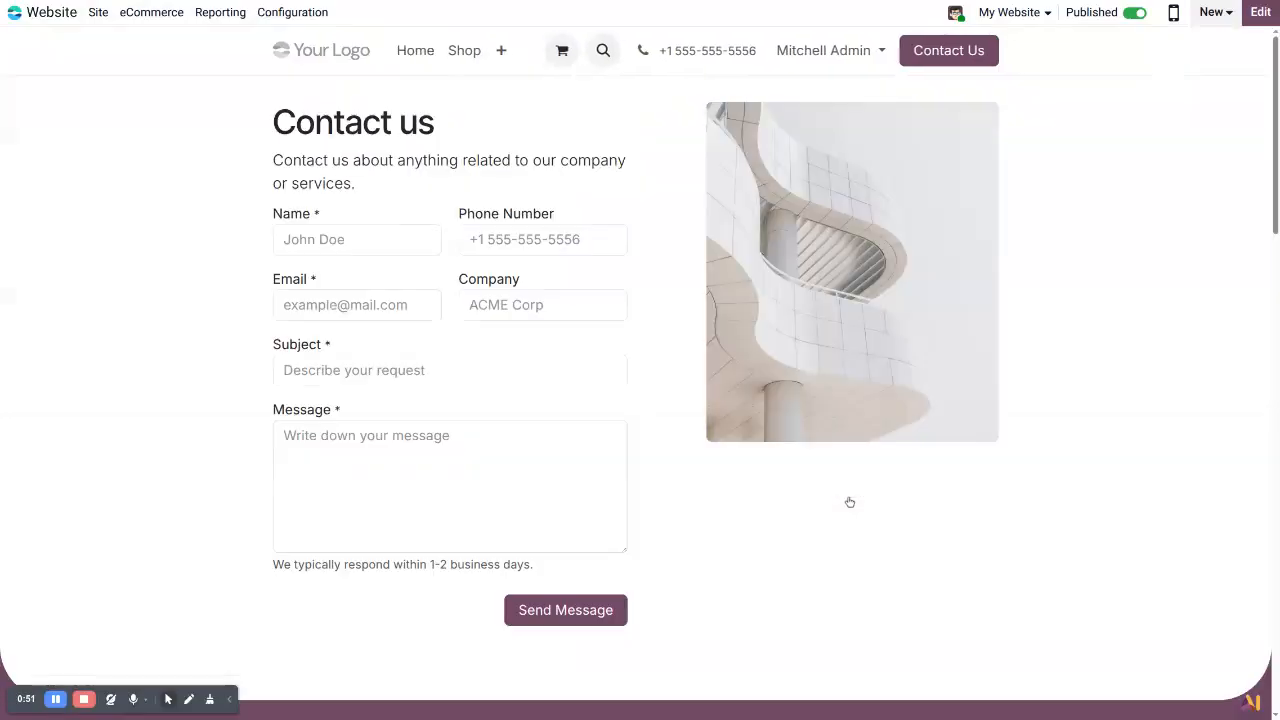
- Put the Contact us page in edit mode and set the contact form's action to Create an Opportunity
left_click(1261, 12)
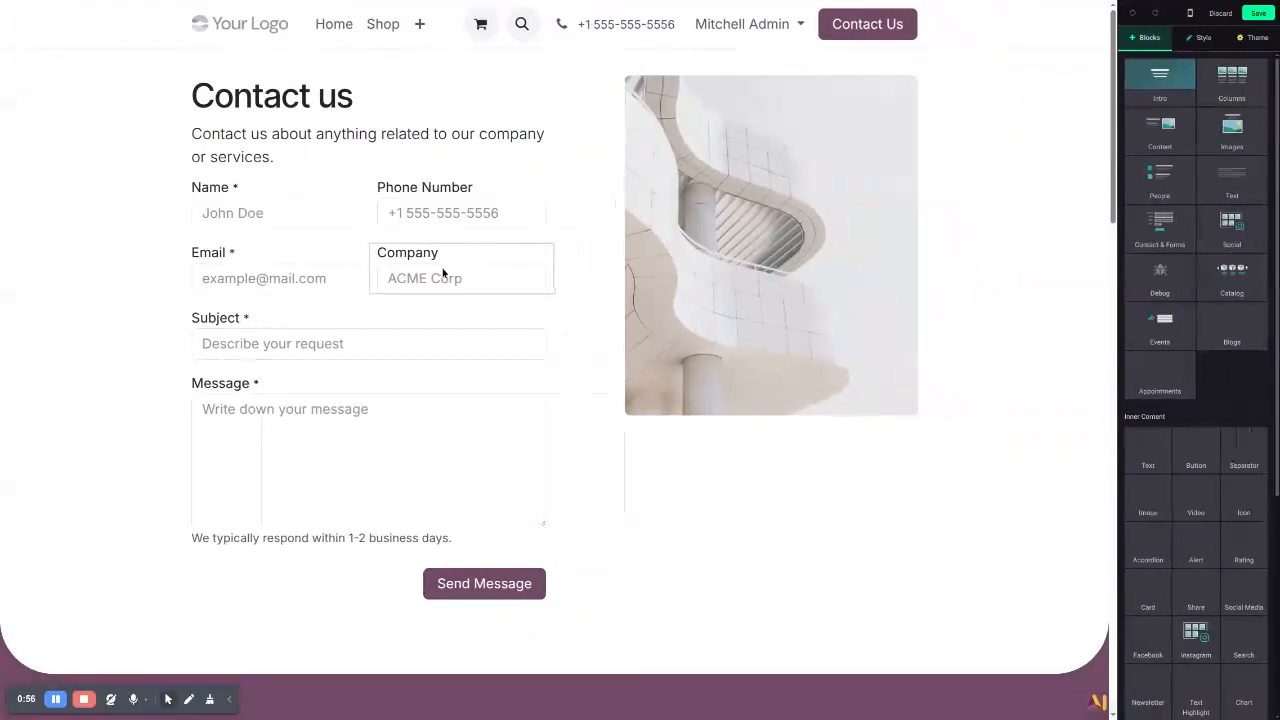
left_click(320, 213)
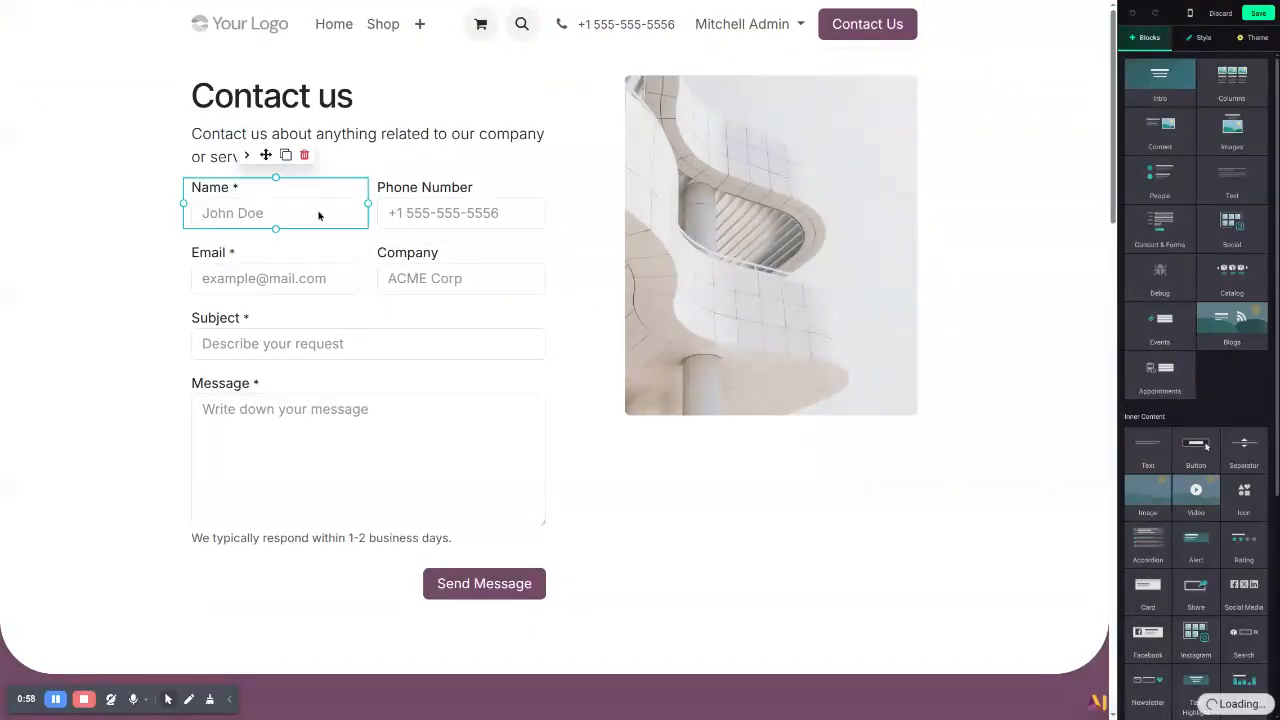
left_click(398, 164)
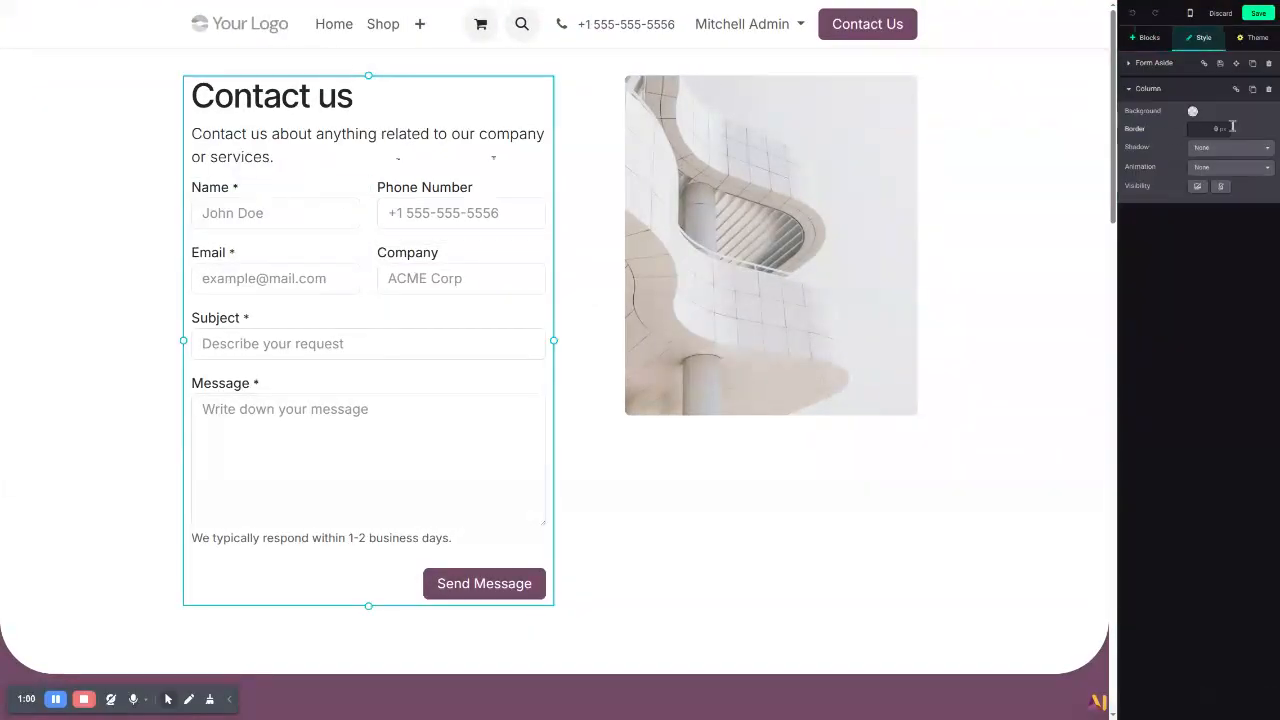
left_click(357, 214)
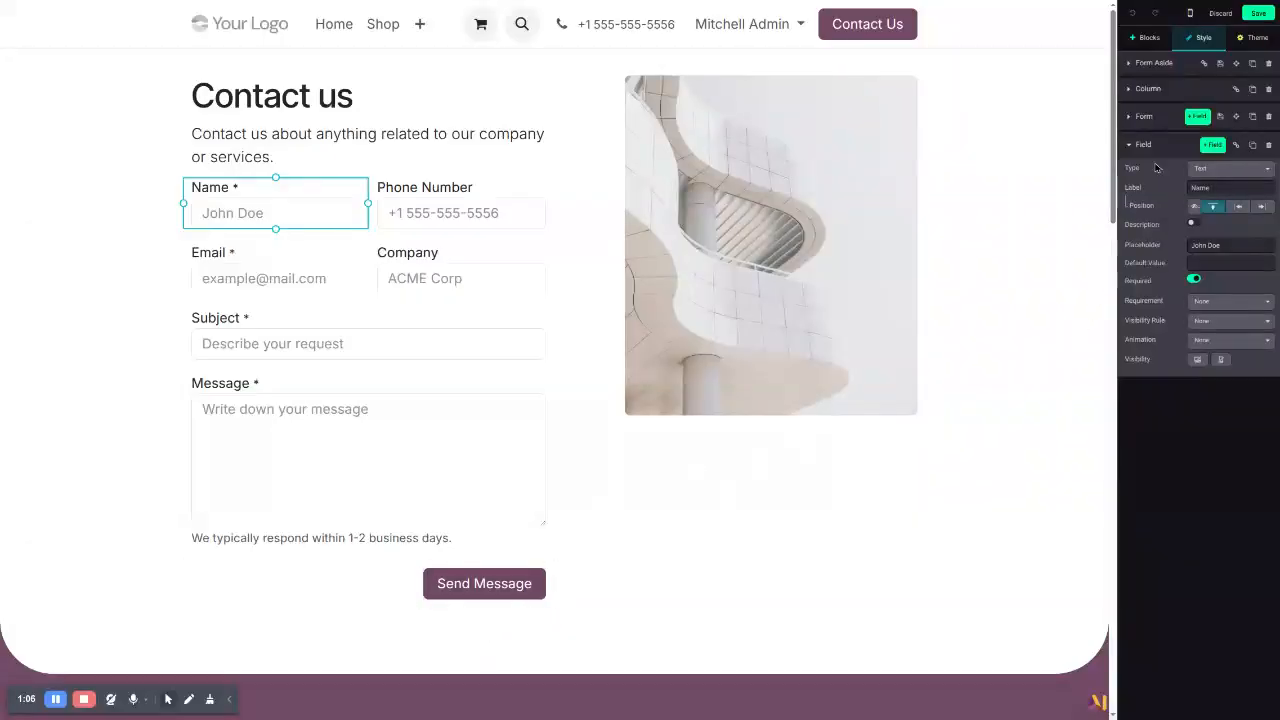
left_click(1145, 121)
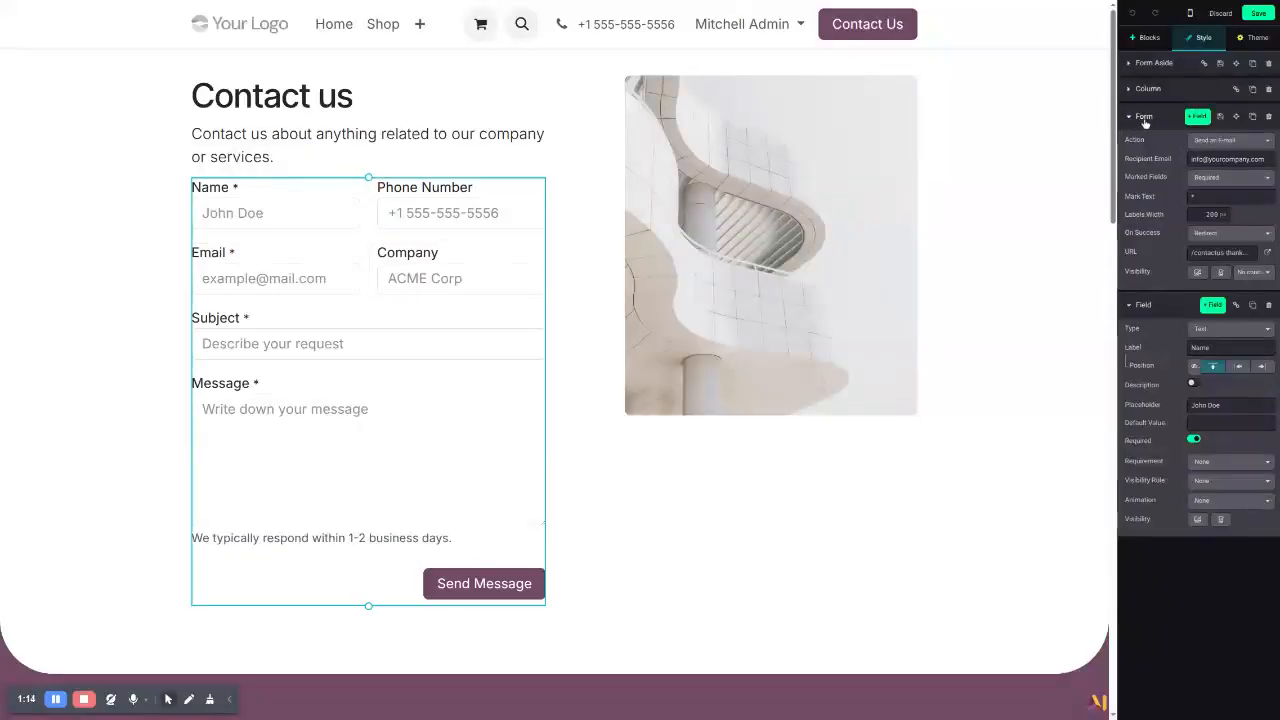
left_click(1250, 146)
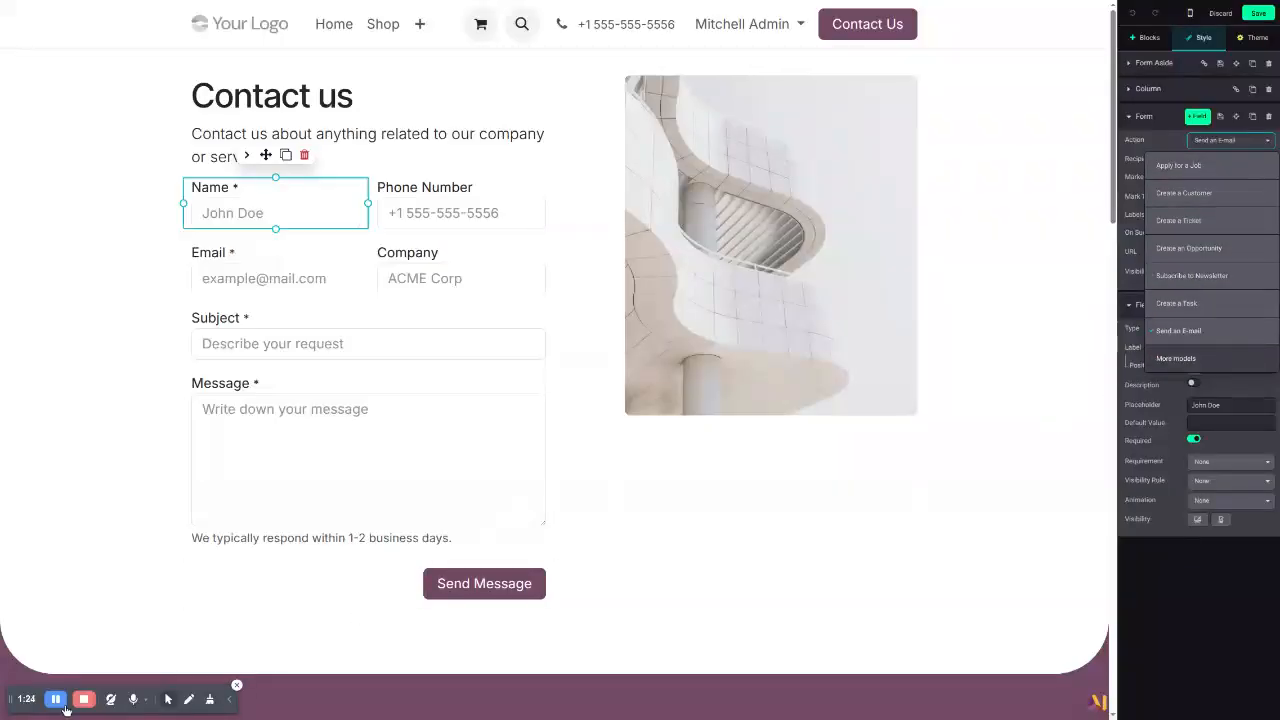
left_click(1265, 141)
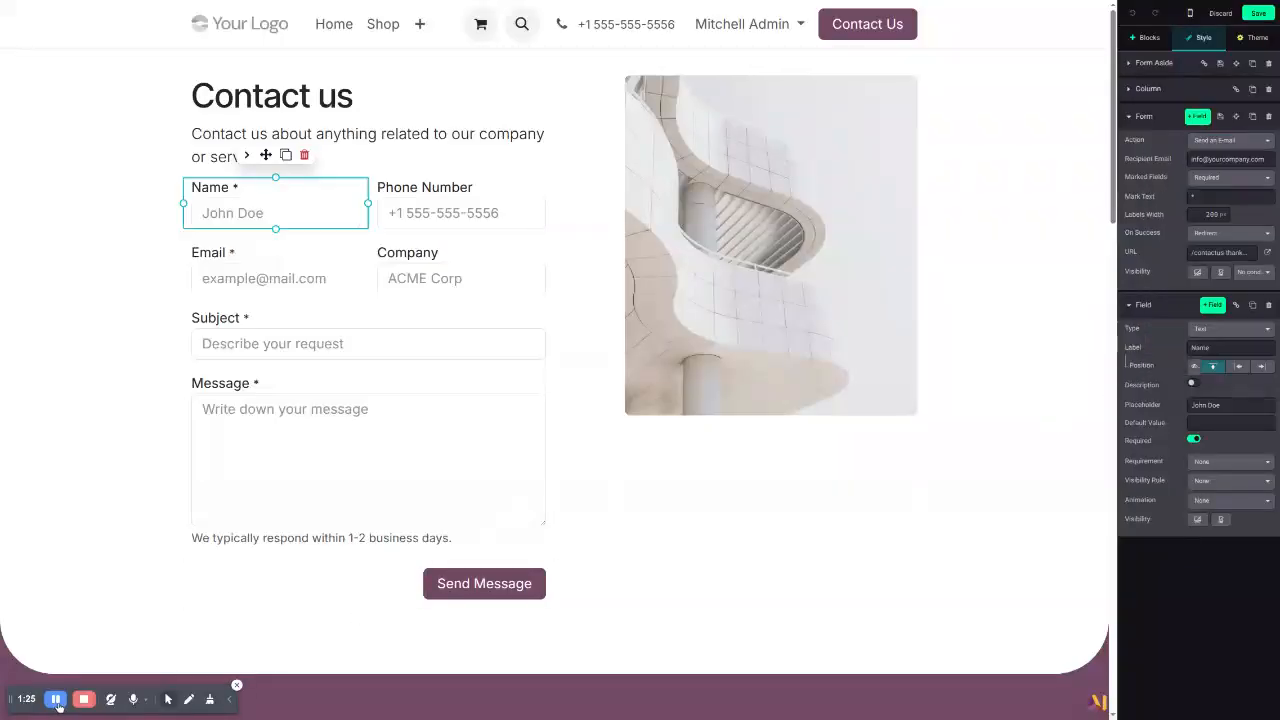
left_click(1259, 143)
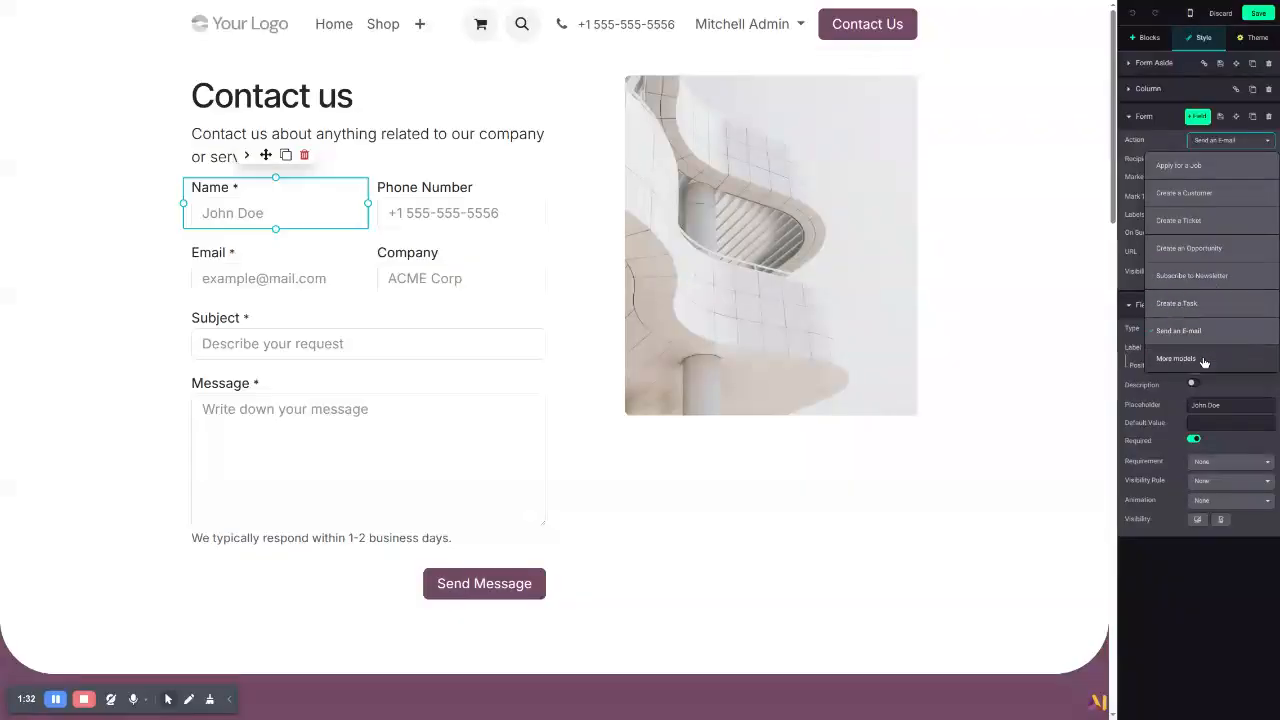
left_click(1198, 248)
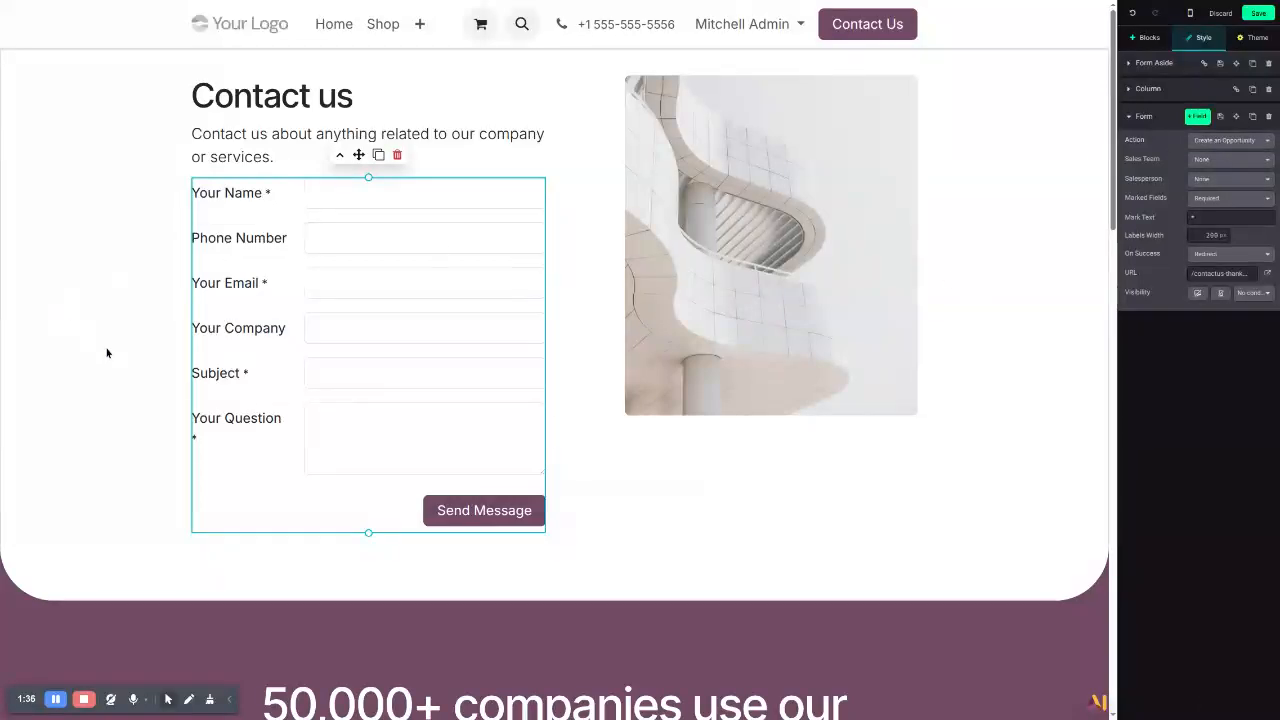
- Inspect the settings of each contact form field, from Your Name to Your Question
left_click(330, 196)
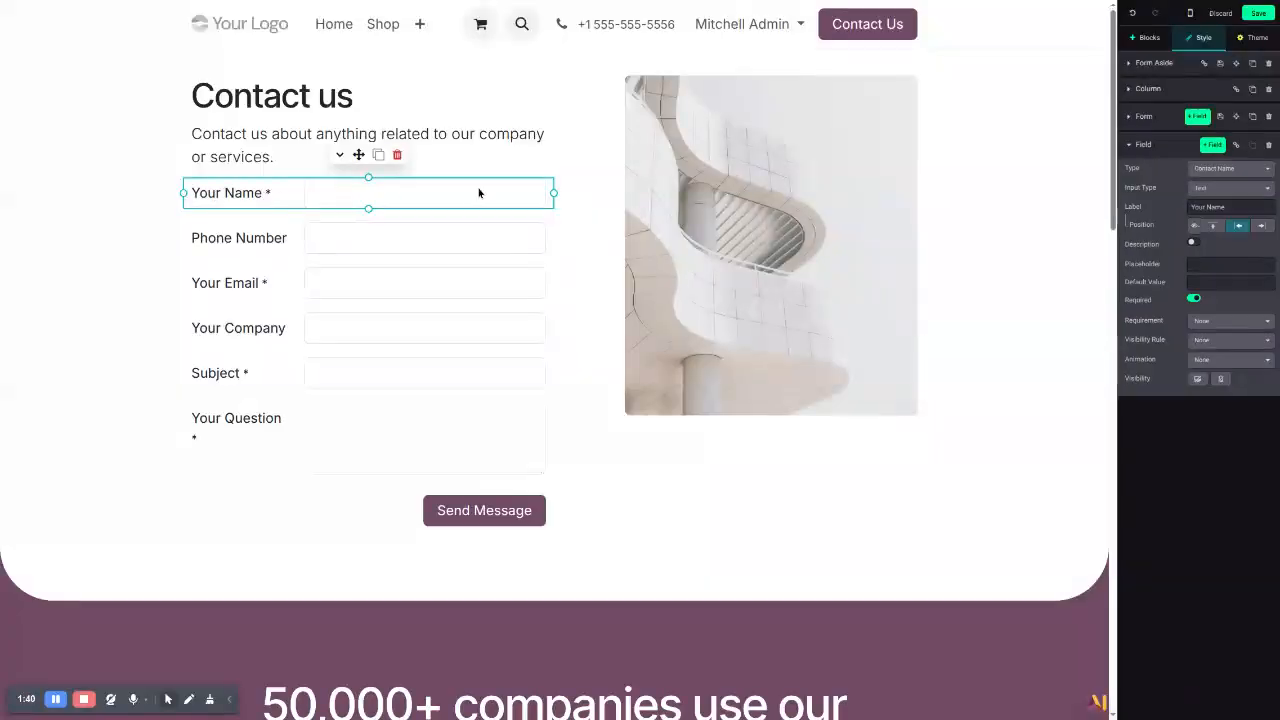
left_click(370, 249)
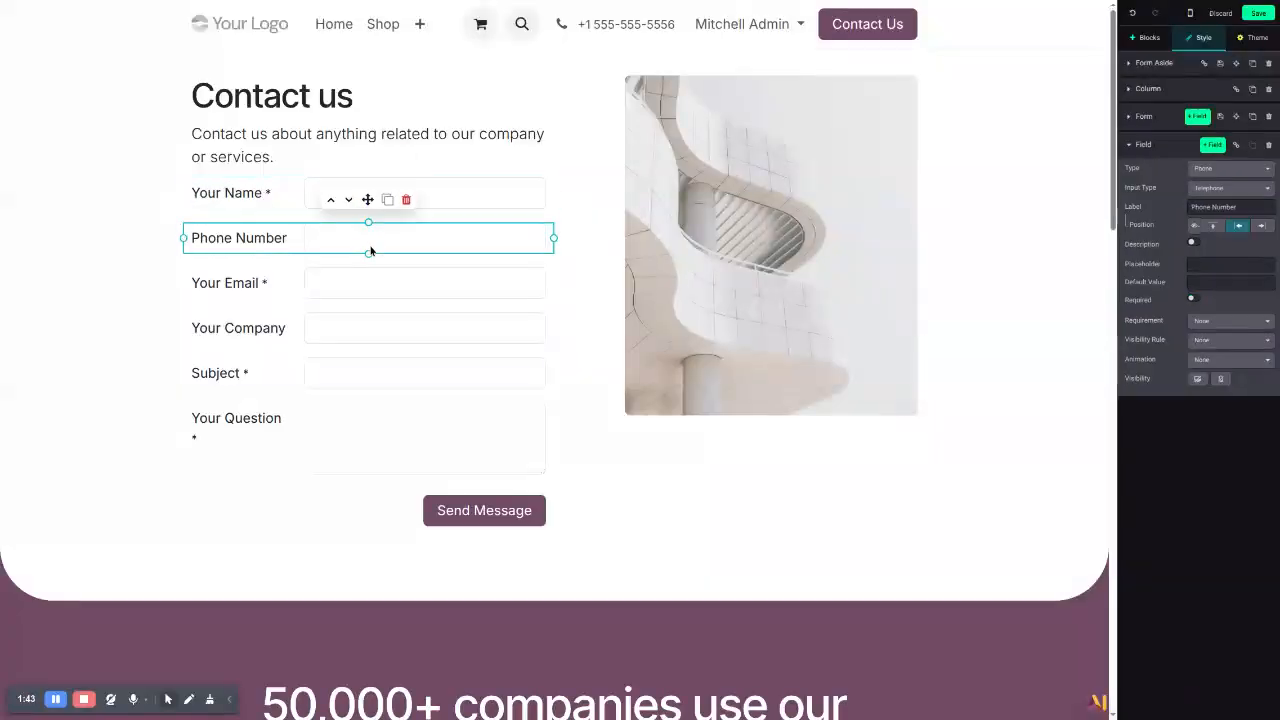
left_click(398, 300)
left_click(400, 336)
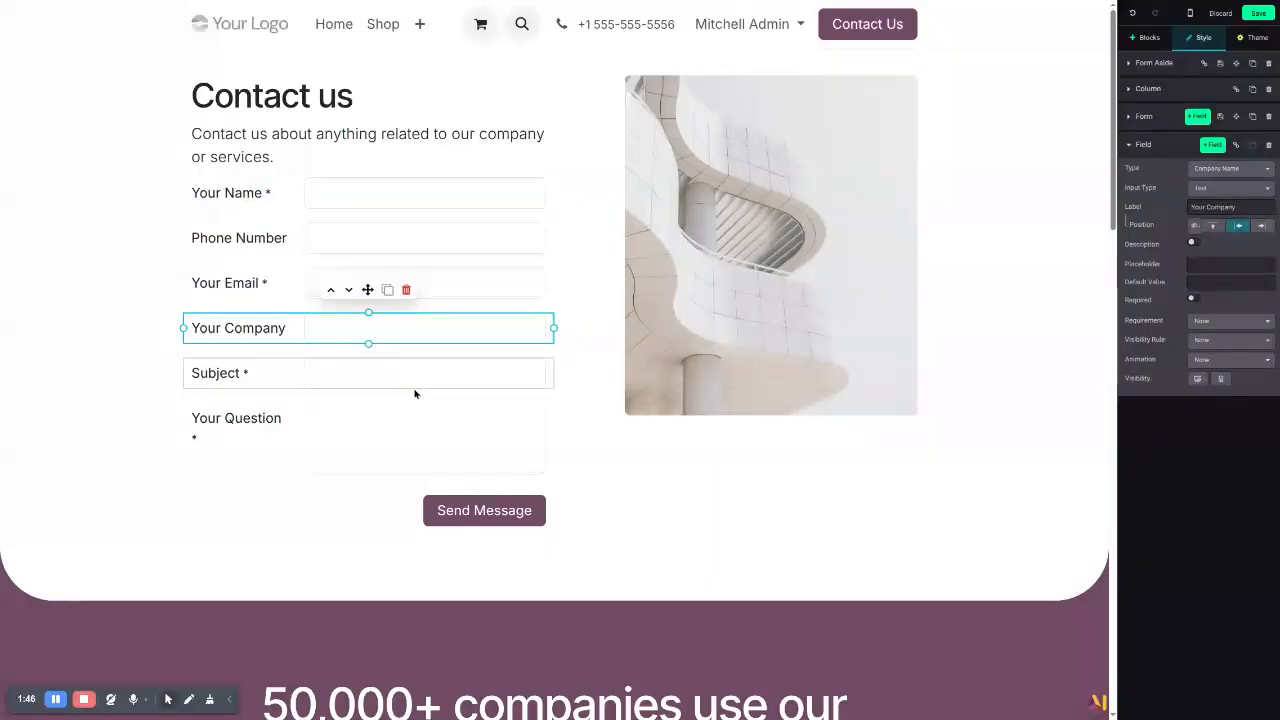
left_click(417, 383)
left_click(408, 445)
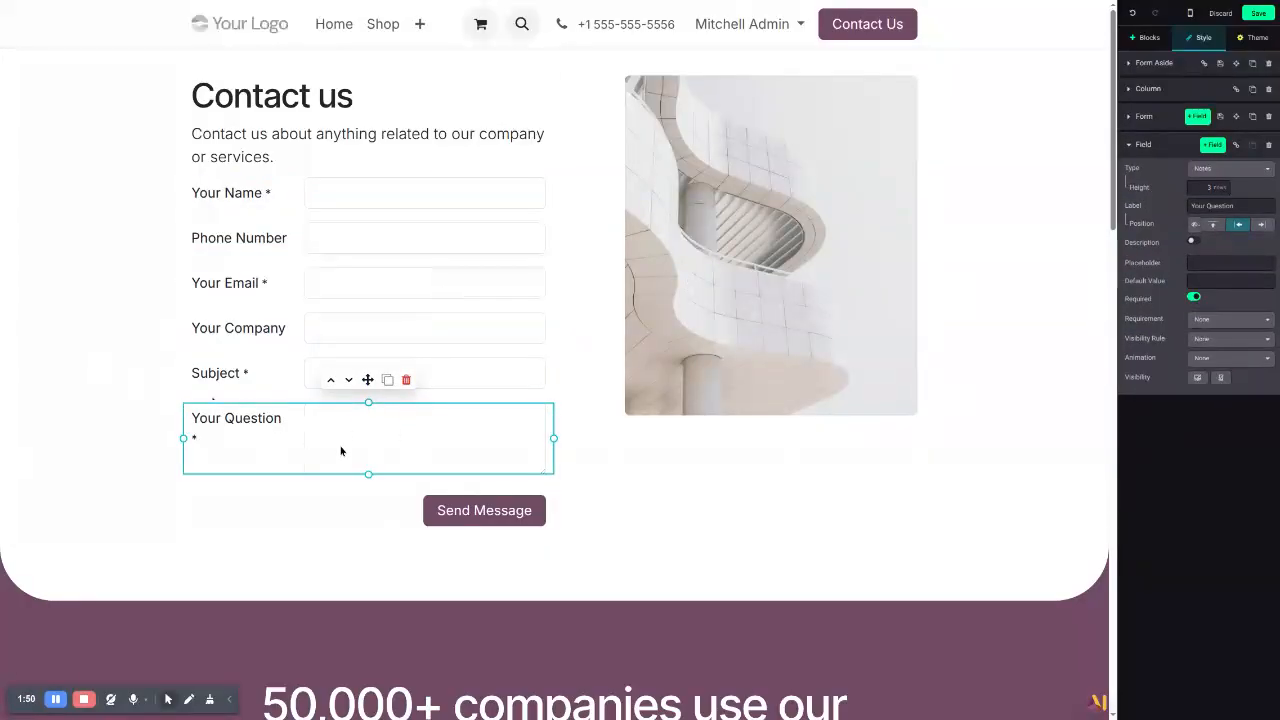
- Add a field of the existing type Priority below Your Question in the contact form and save the page
left_click(1212, 144)
left_click(1246, 170)
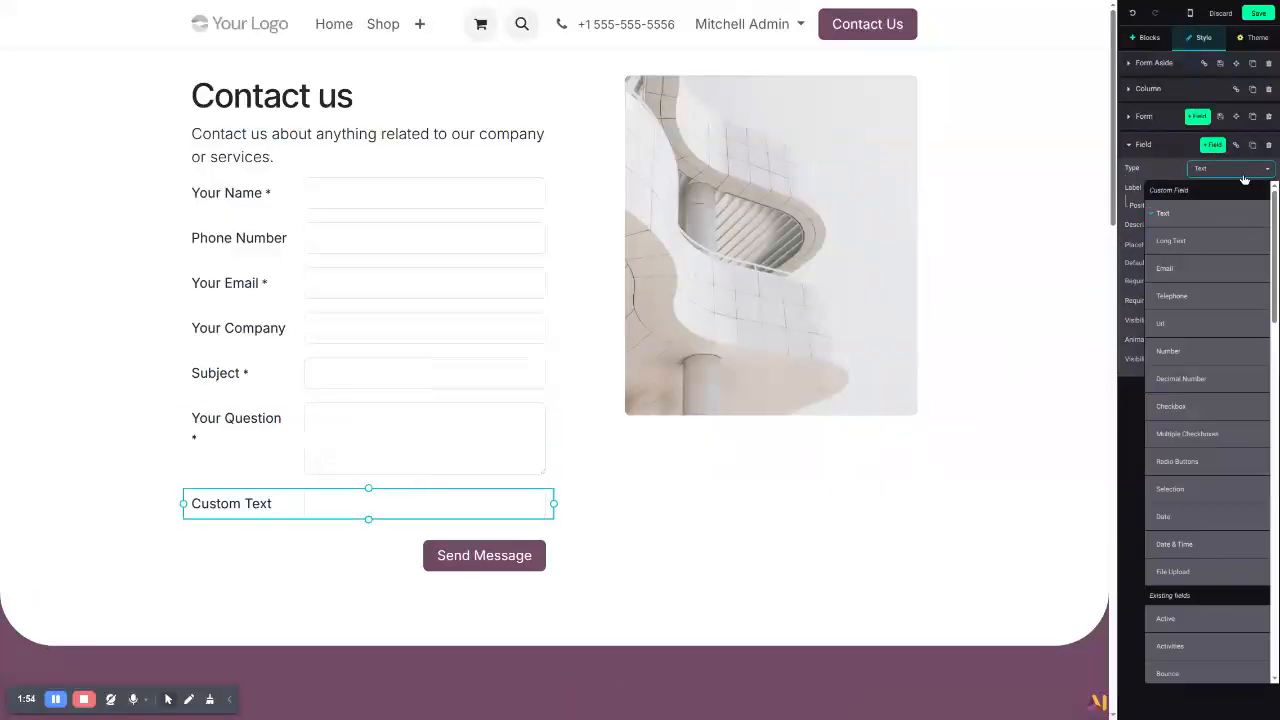
scroll(1217, 246, "down", 5)
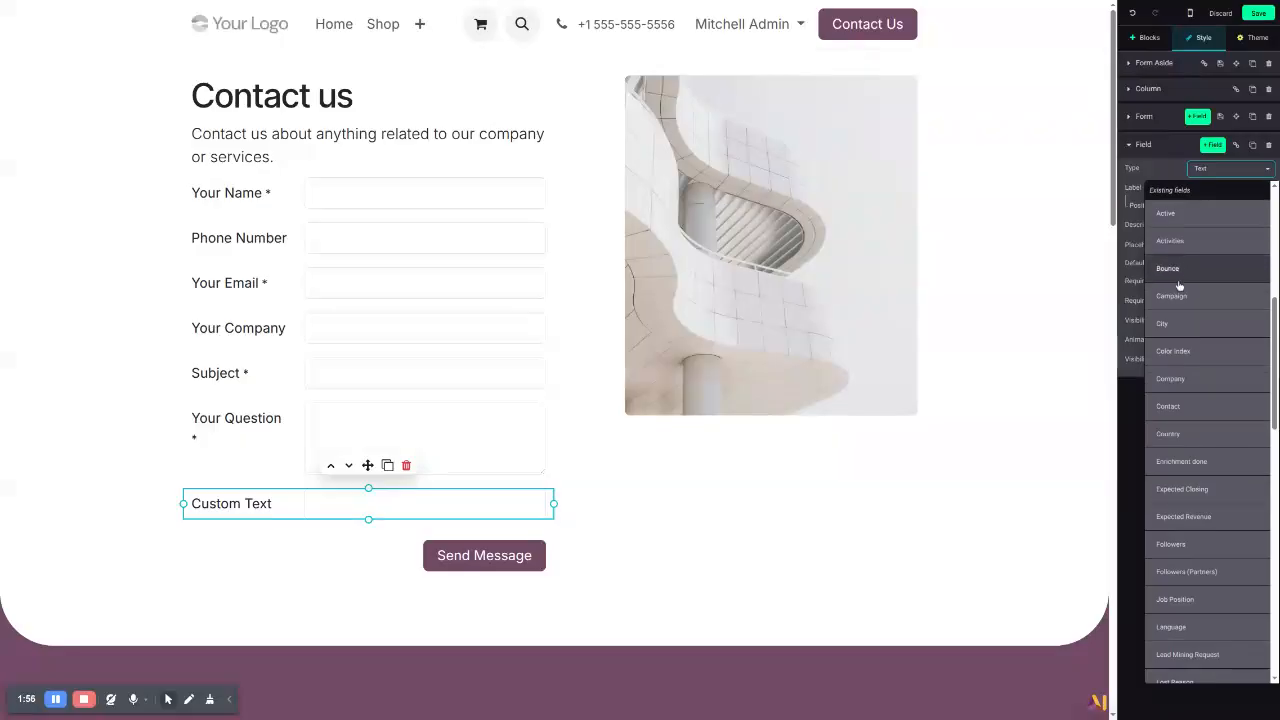
scroll(1172, 543, "down", 3)
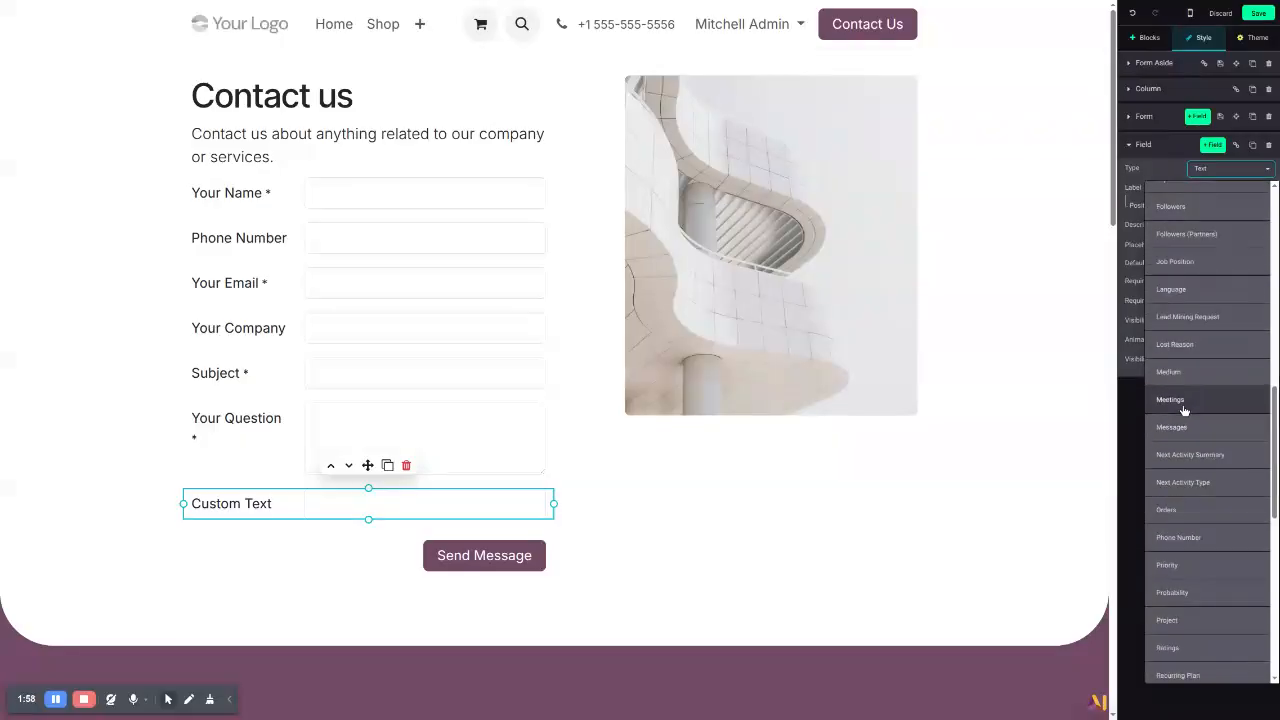
scroll(1185, 410, "up", 3)
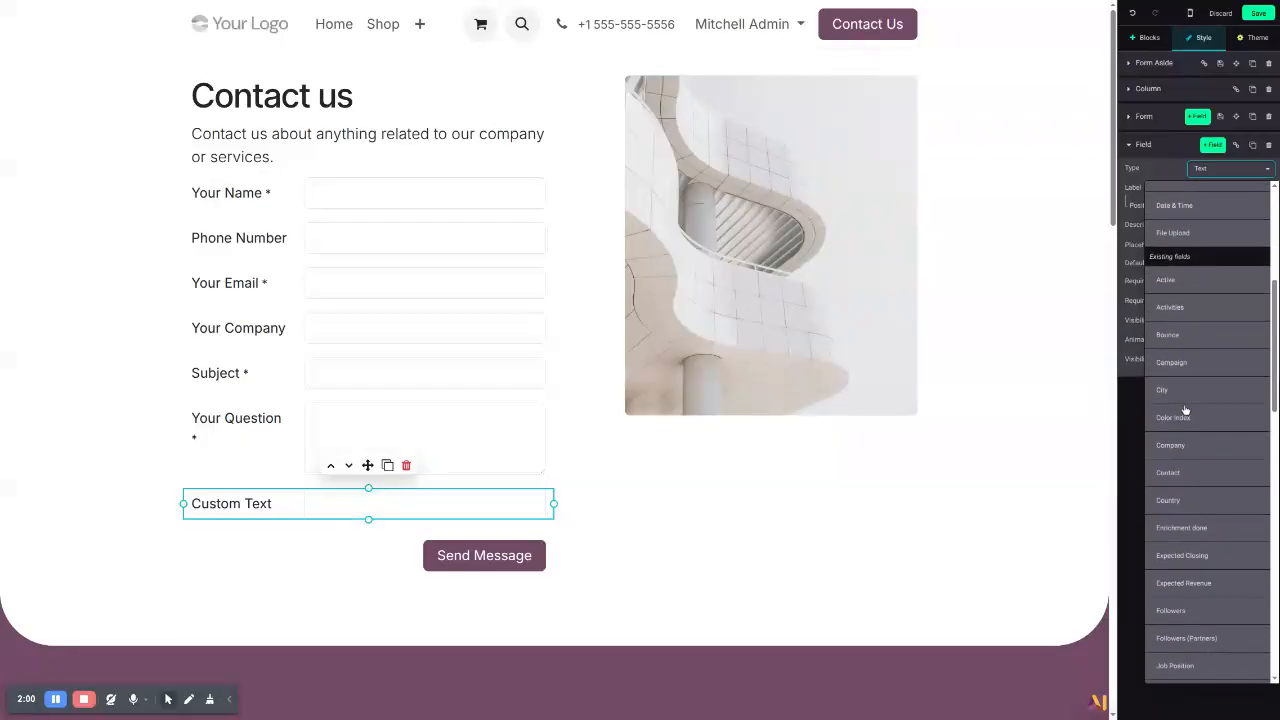
scroll(1185, 410, "down", 3)
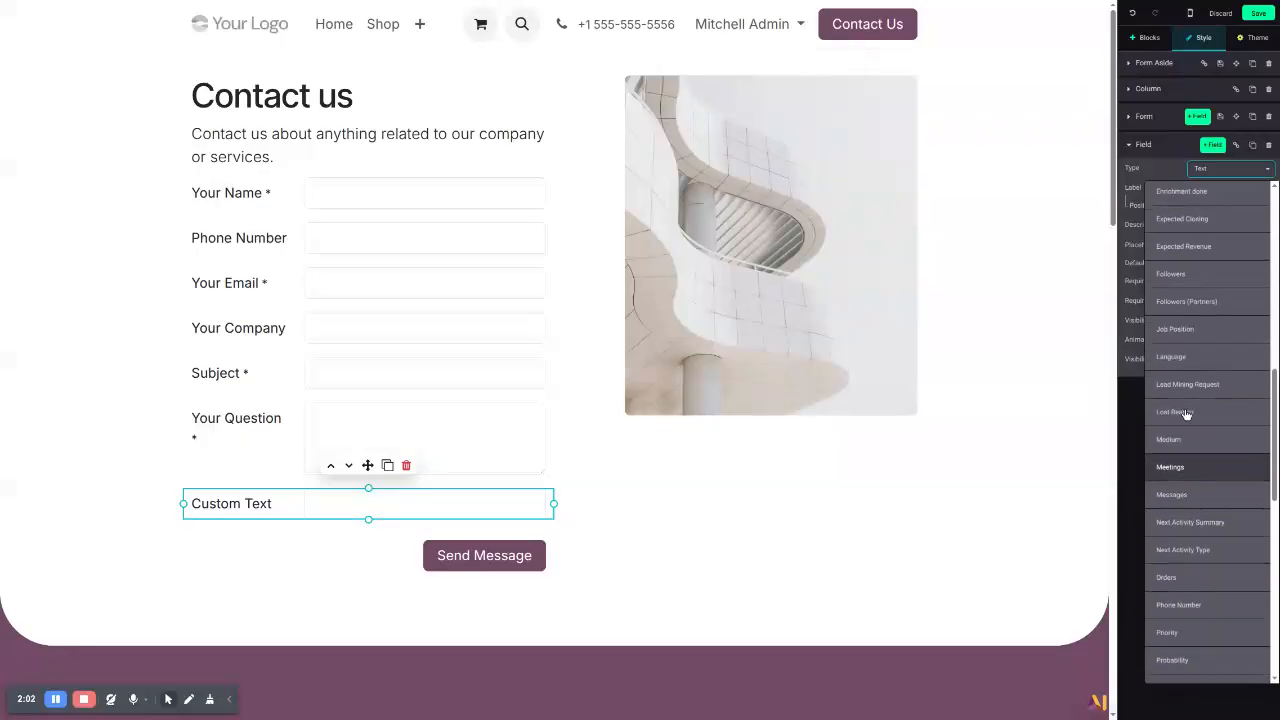
scroll(1204, 475, "down", 3)
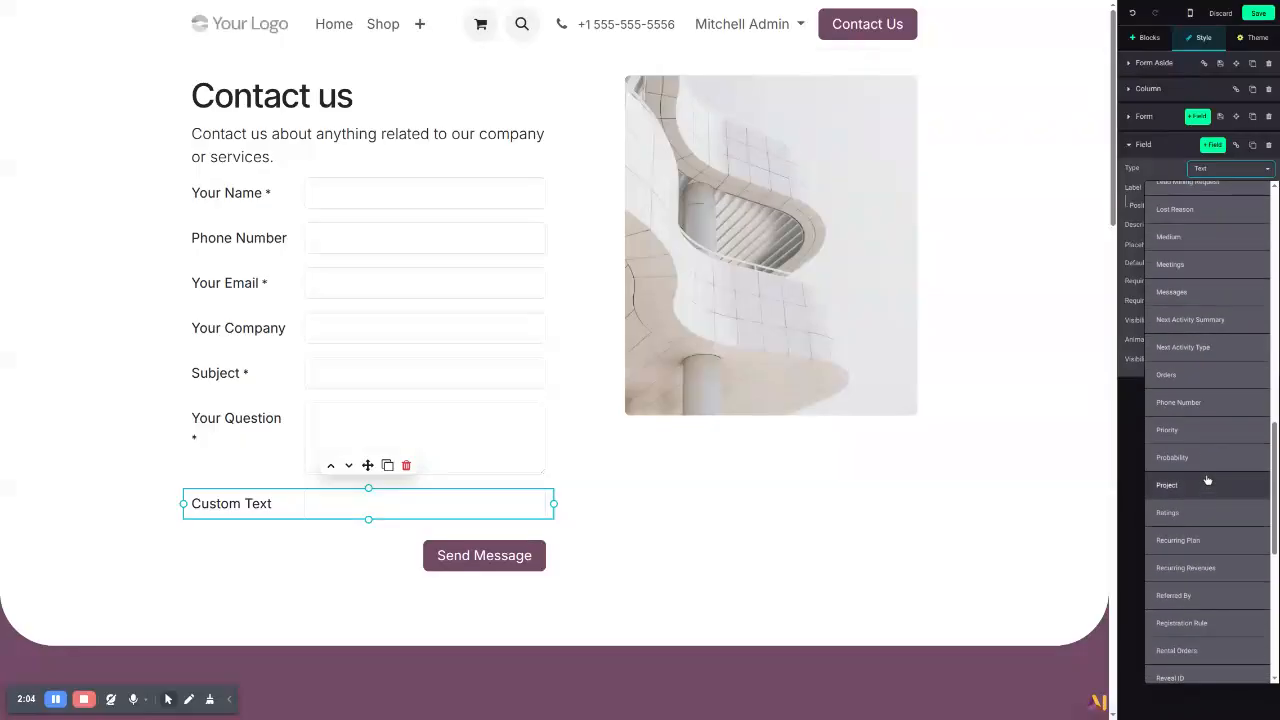
left_click(1195, 429)
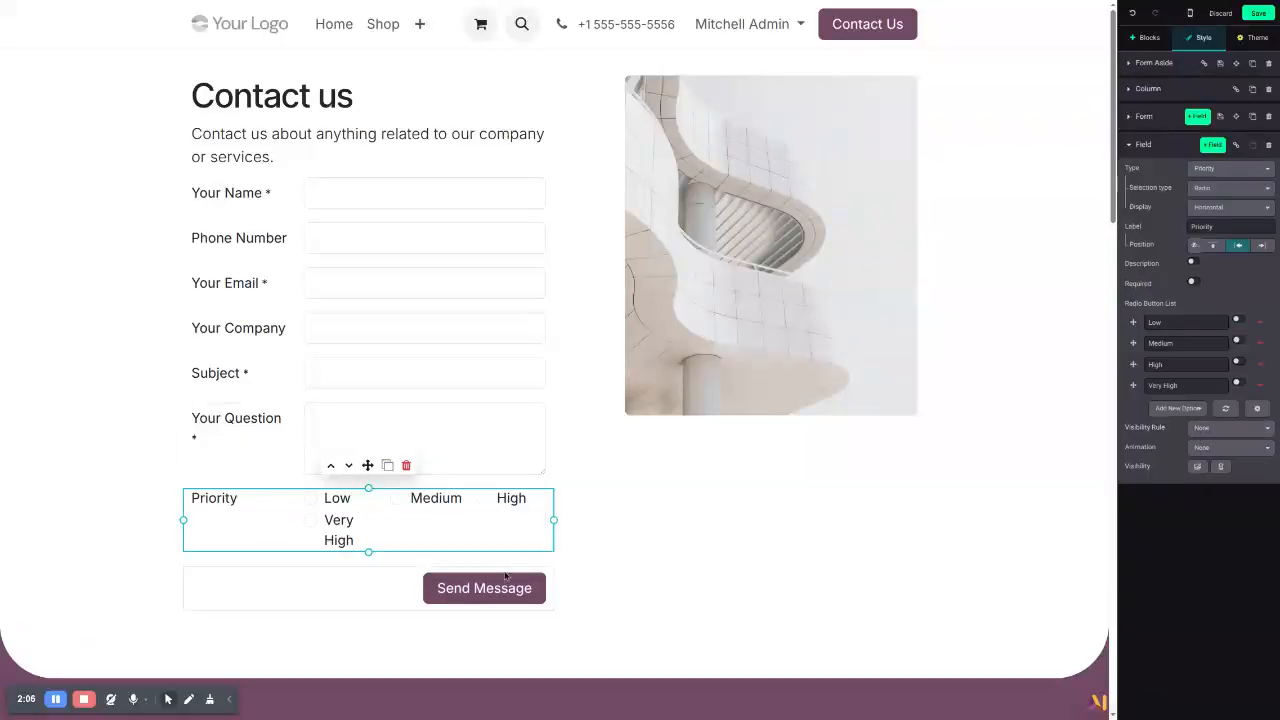
left_click(1257, 14)
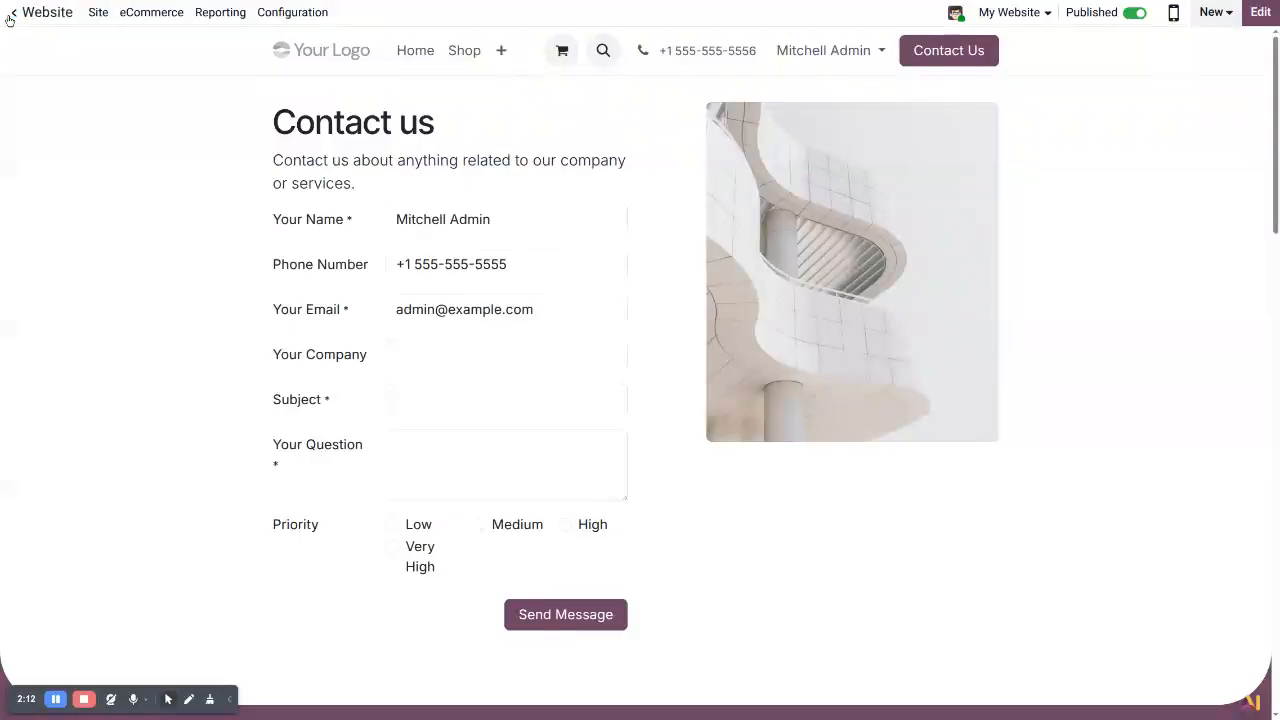
- Review all opportunities of the CRM pipeline as a list without the default filter, and return to the app overview
left_click(9, 20)
left_click(451, 190)
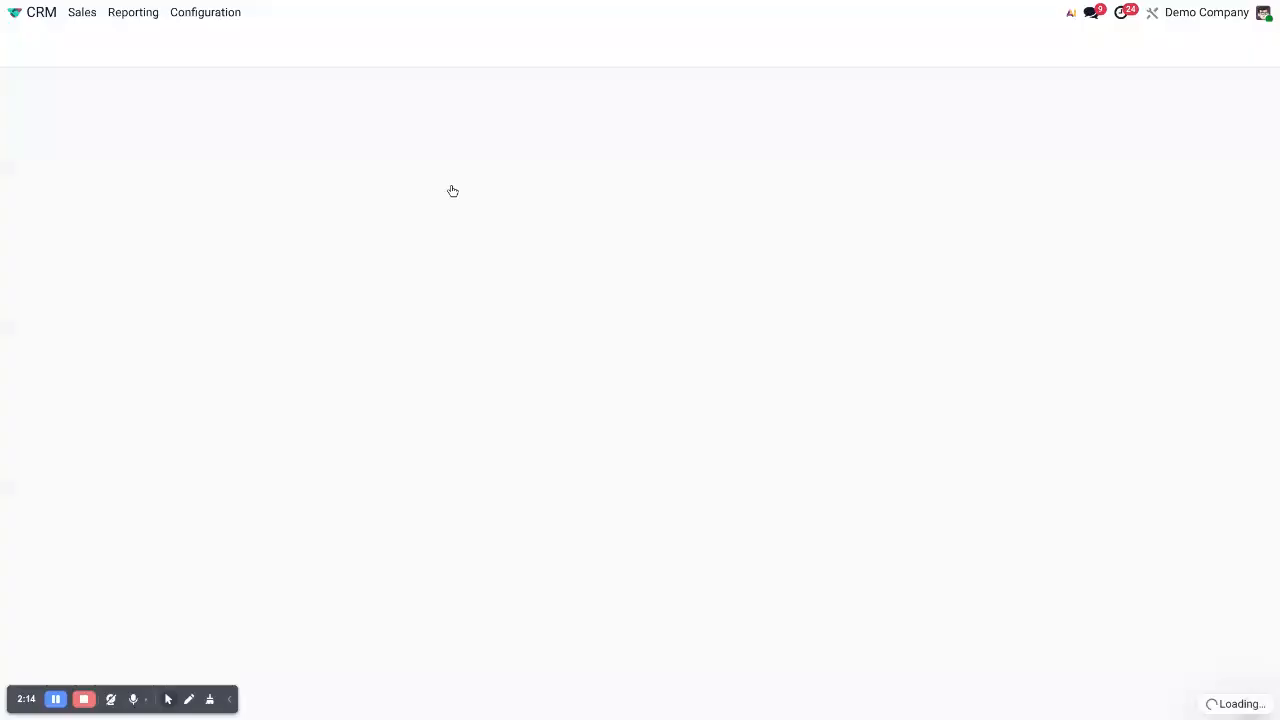
left_click(589, 45)
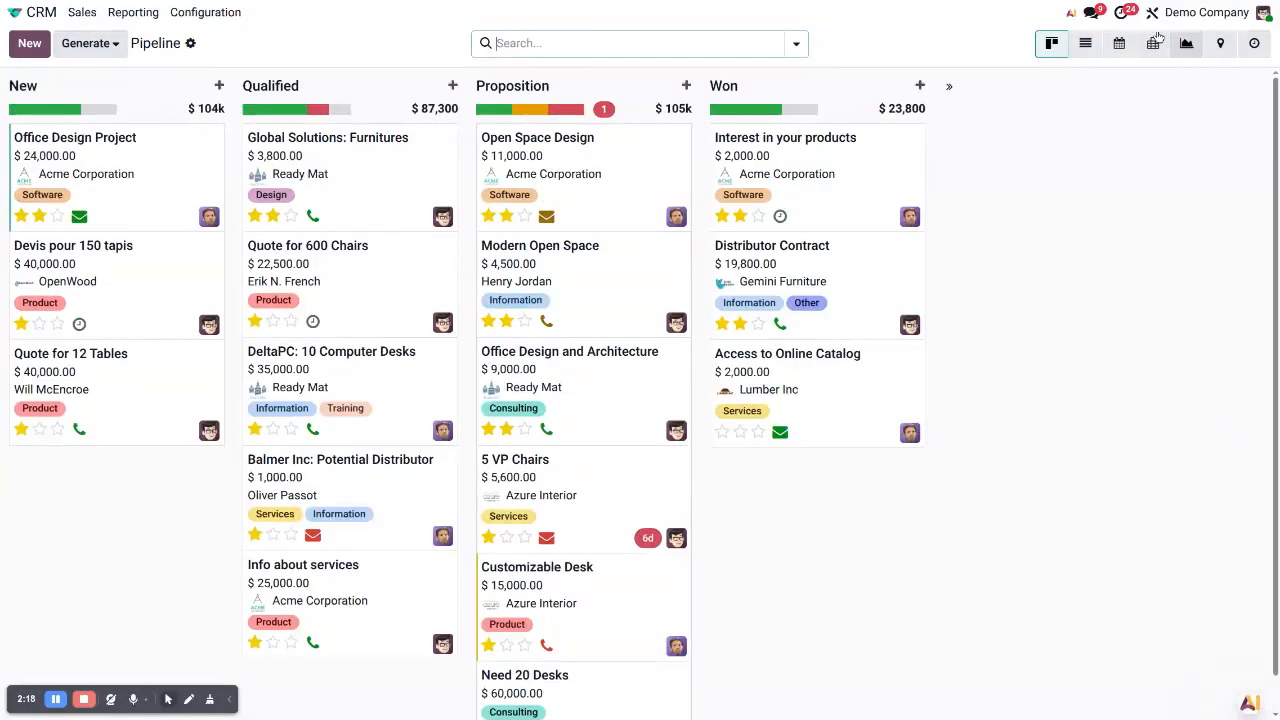
left_click(1087, 45)
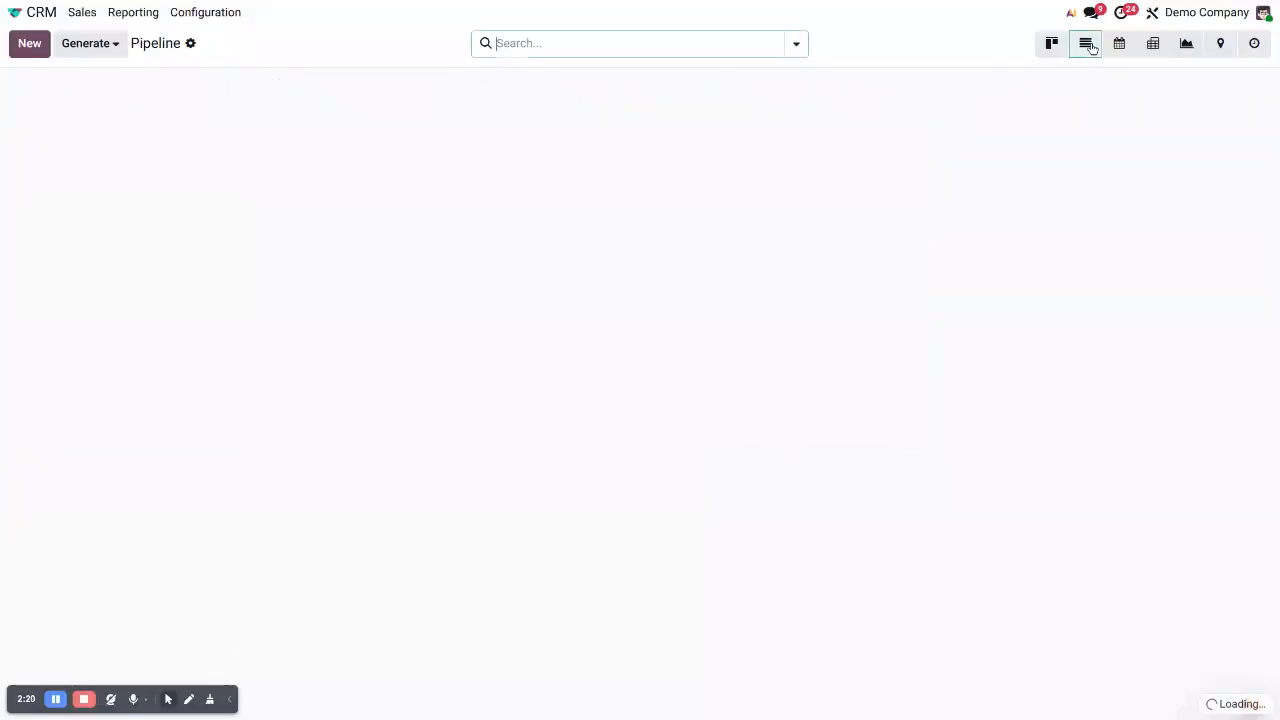
double_click(945, 43)
left_click(918, 42)
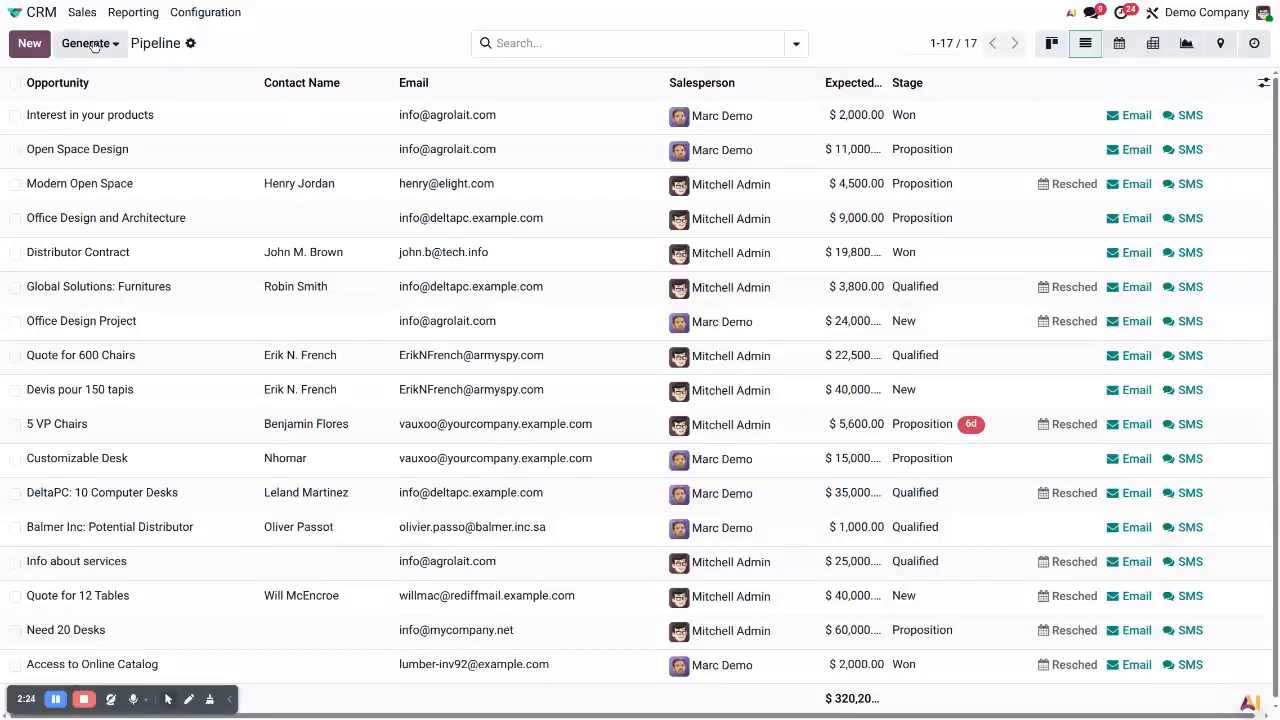
left_click(15, 12)
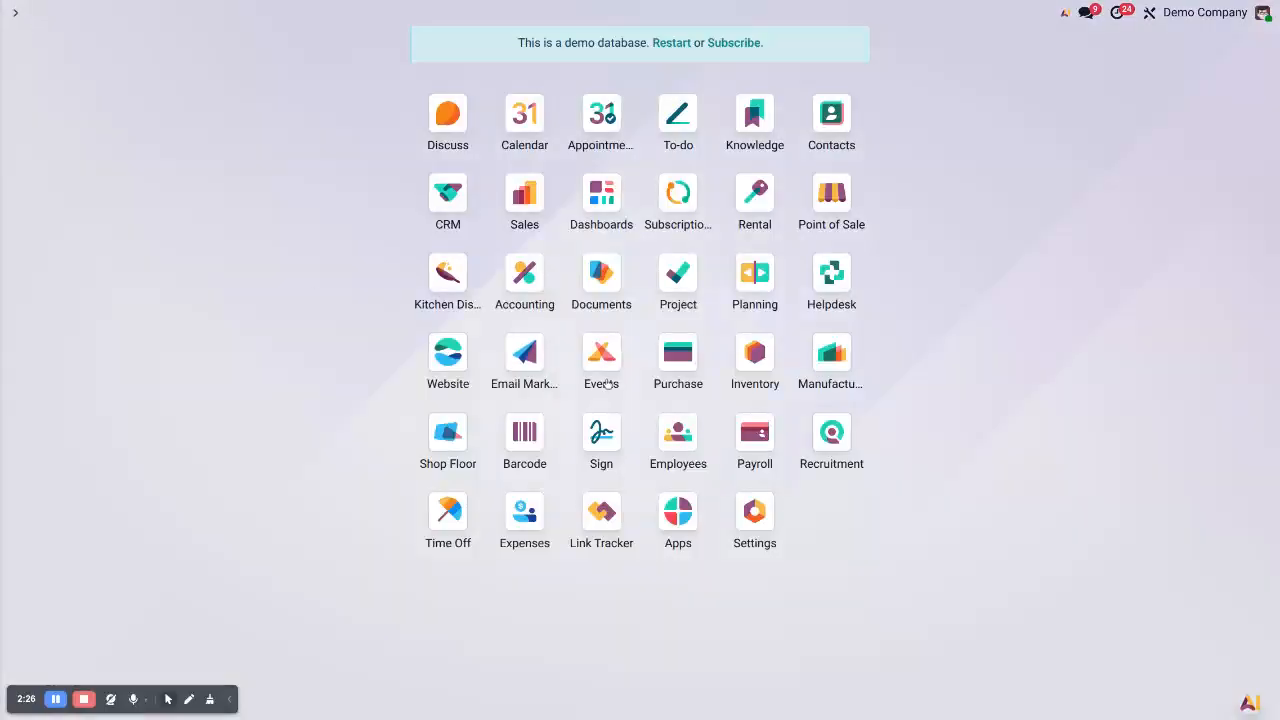
- On the website's Contact us page, fill in the contact's name and phone number, and enter Test Company as the company
left_click(440, 352)
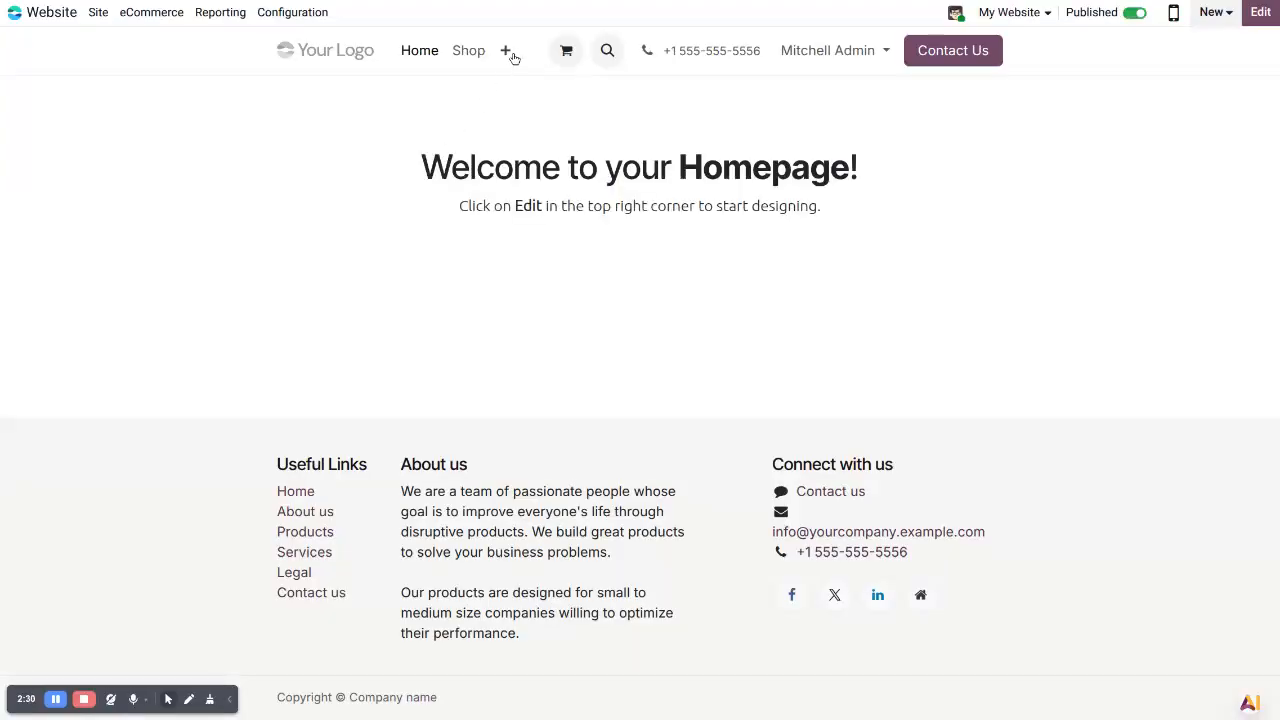
left_click(822, 493)
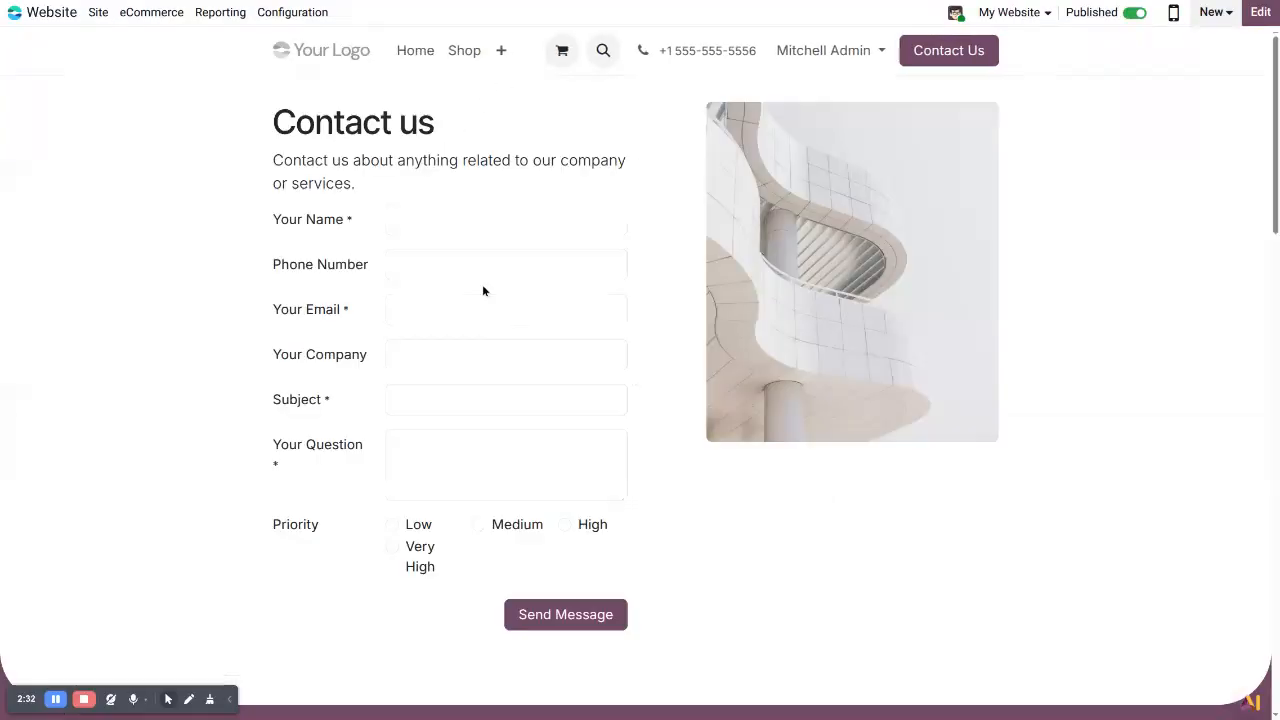
left_click(487, 226)
key("ctrl+a")
type("Te")
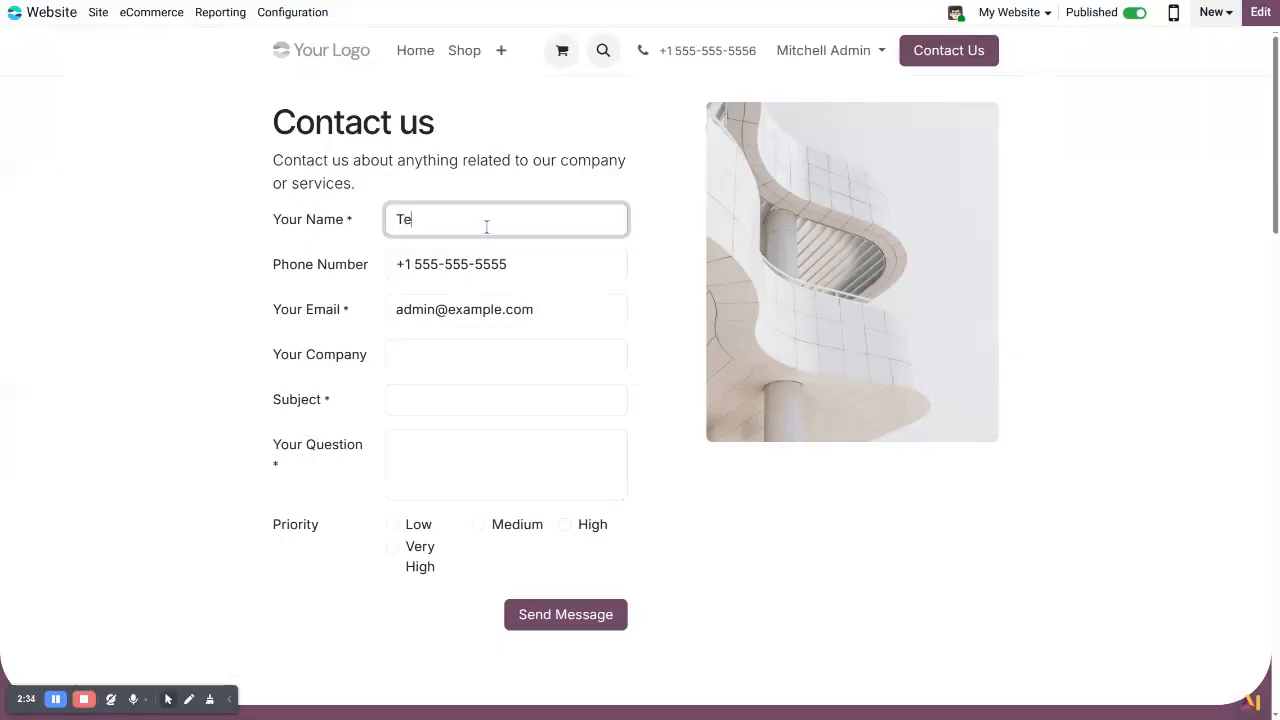
type("st User")
key("Tab")
key("BackSpace")
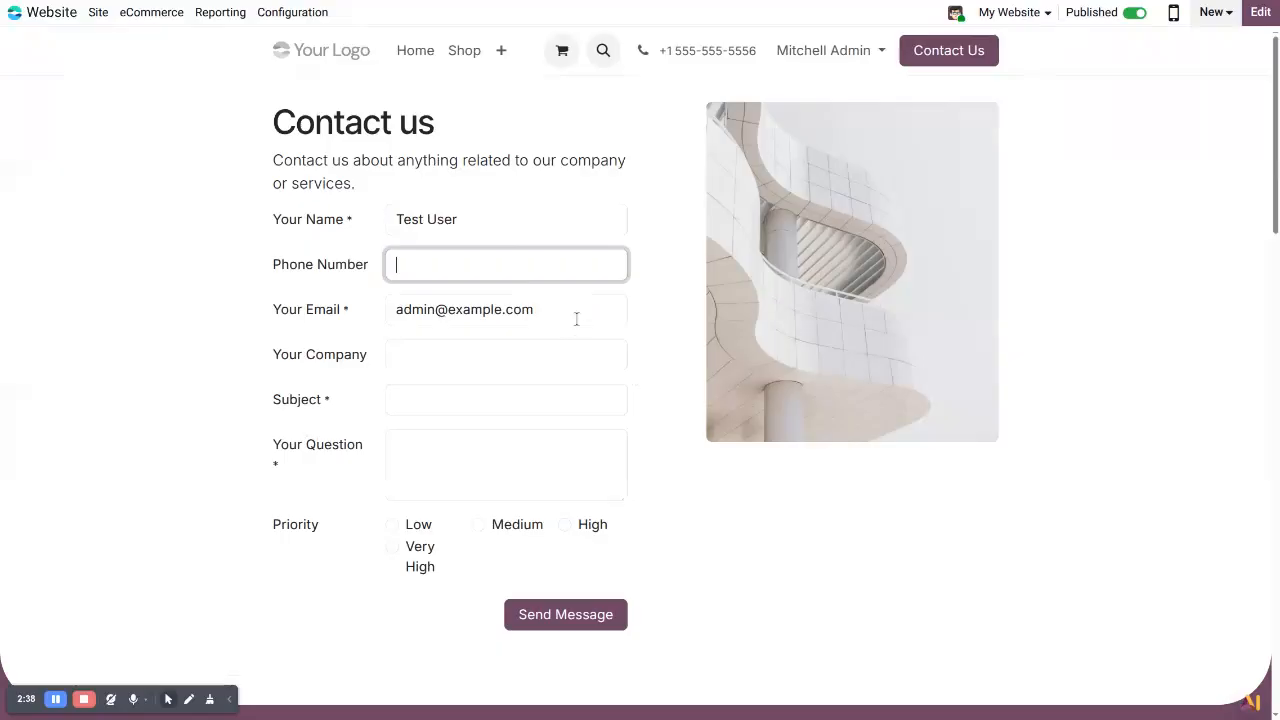
type("123343")
left_click(452, 353)
type("Test Company")
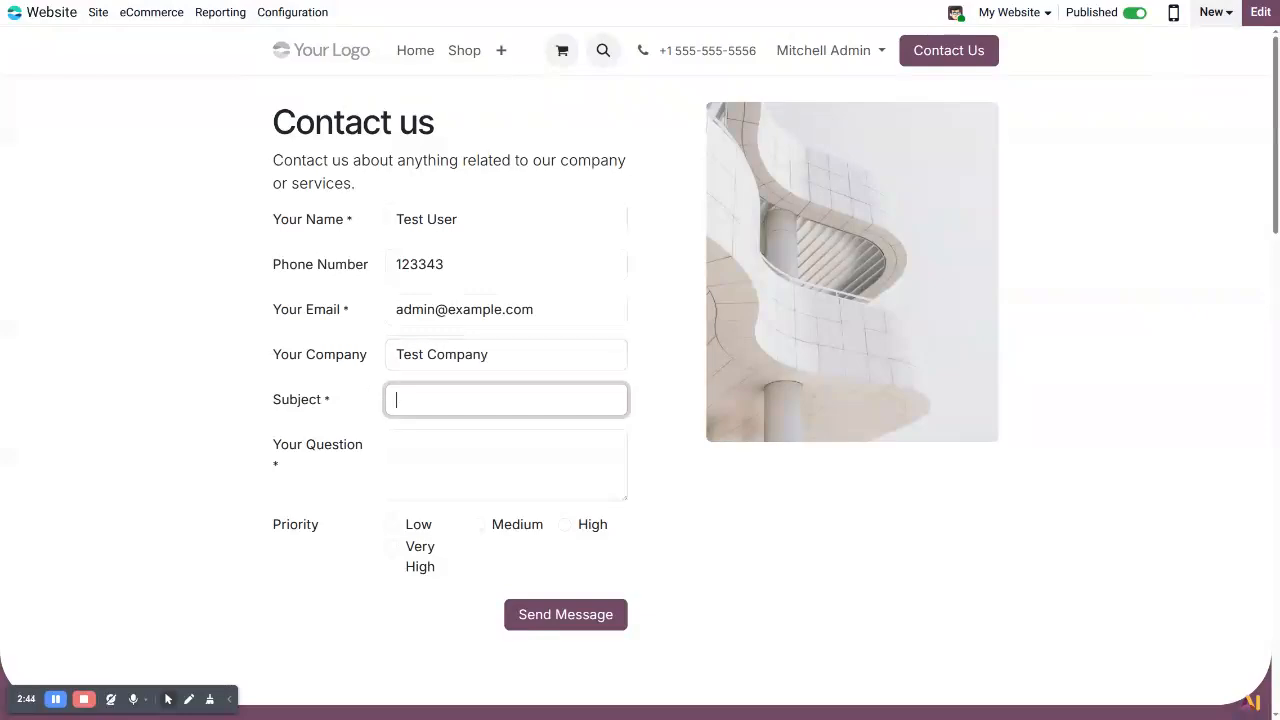
- Enter the subject Quotation for CPU 10 and the question I want 10 CPU Urgently, choose priority High and submit the form
type("Quotation for CPU 10")
key("Tab")
type("I wat")
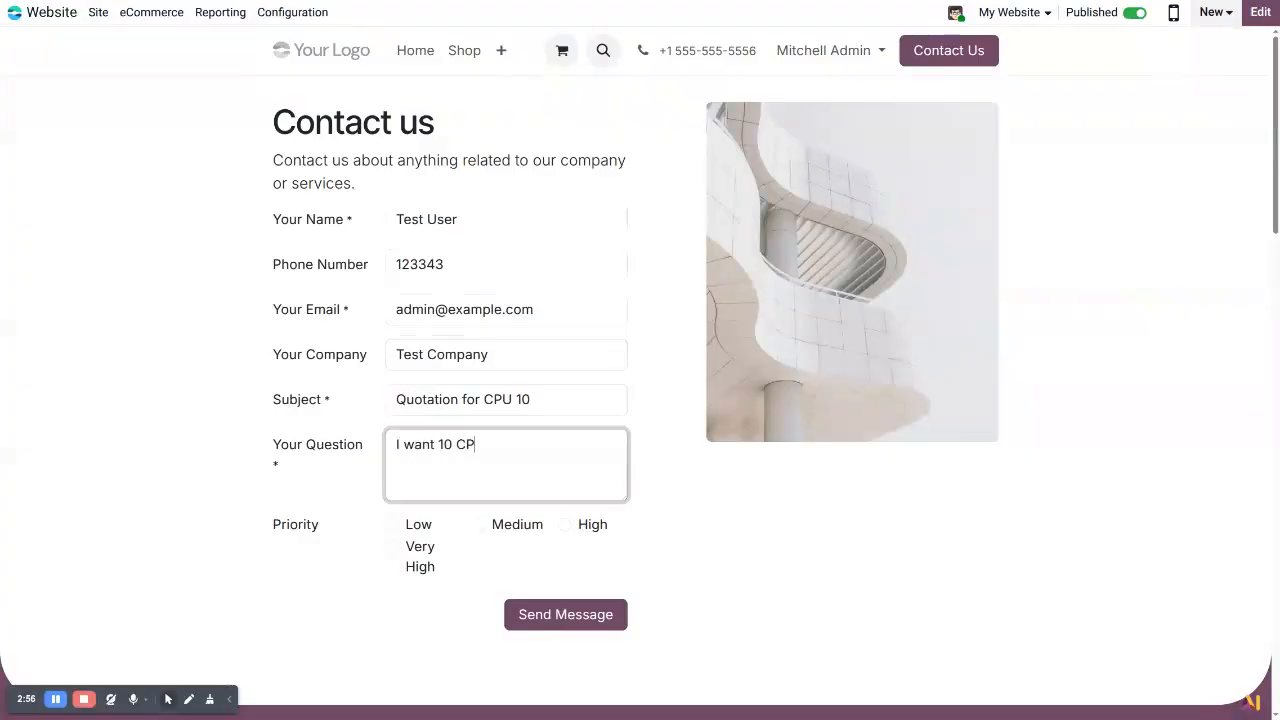
type("rgently")
left_click(564, 524)
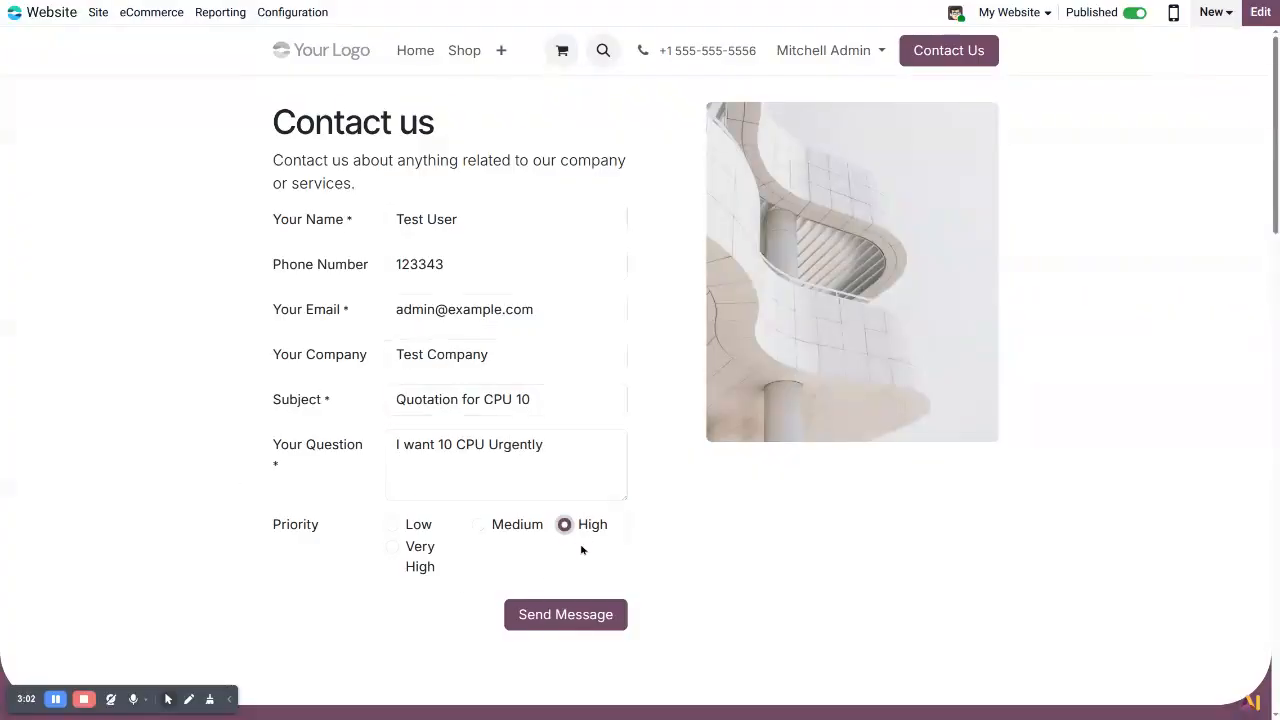
left_click(575, 613)
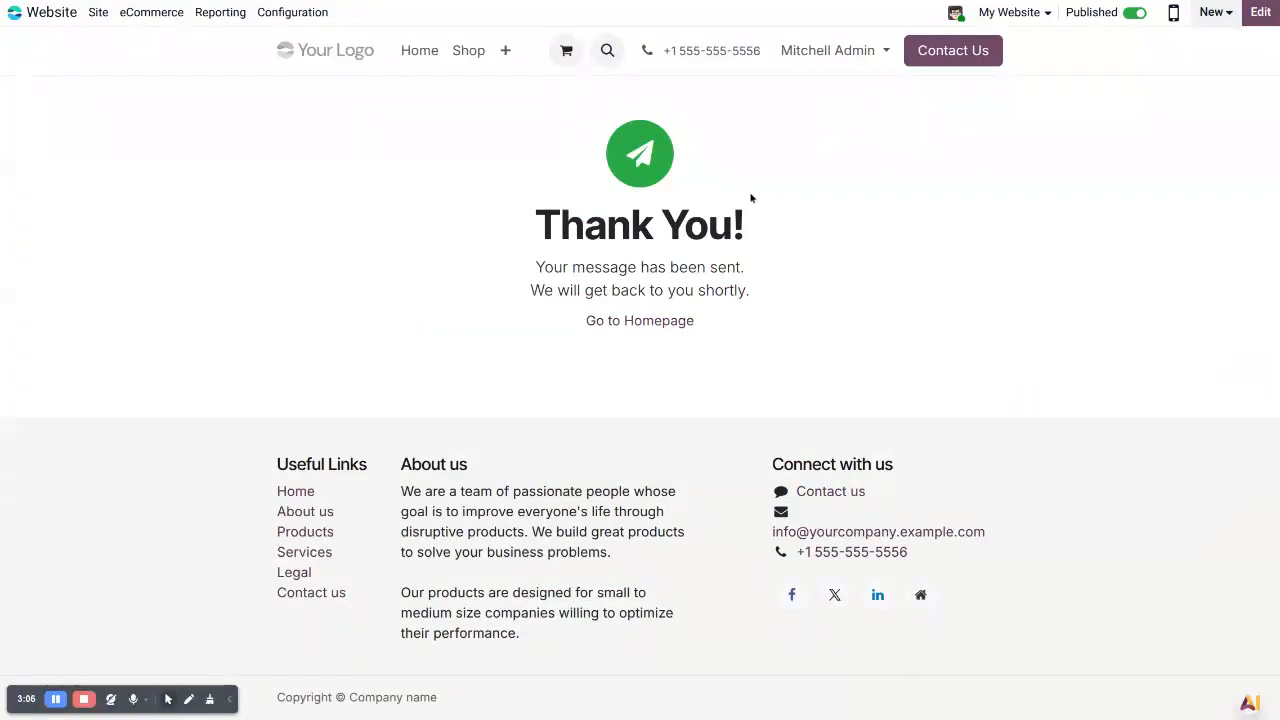
- Open the Quotation for CPU 10 opportunity in the CRM pipeline and check its title, notes, phone, company name and contact name
left_click(14, 12)
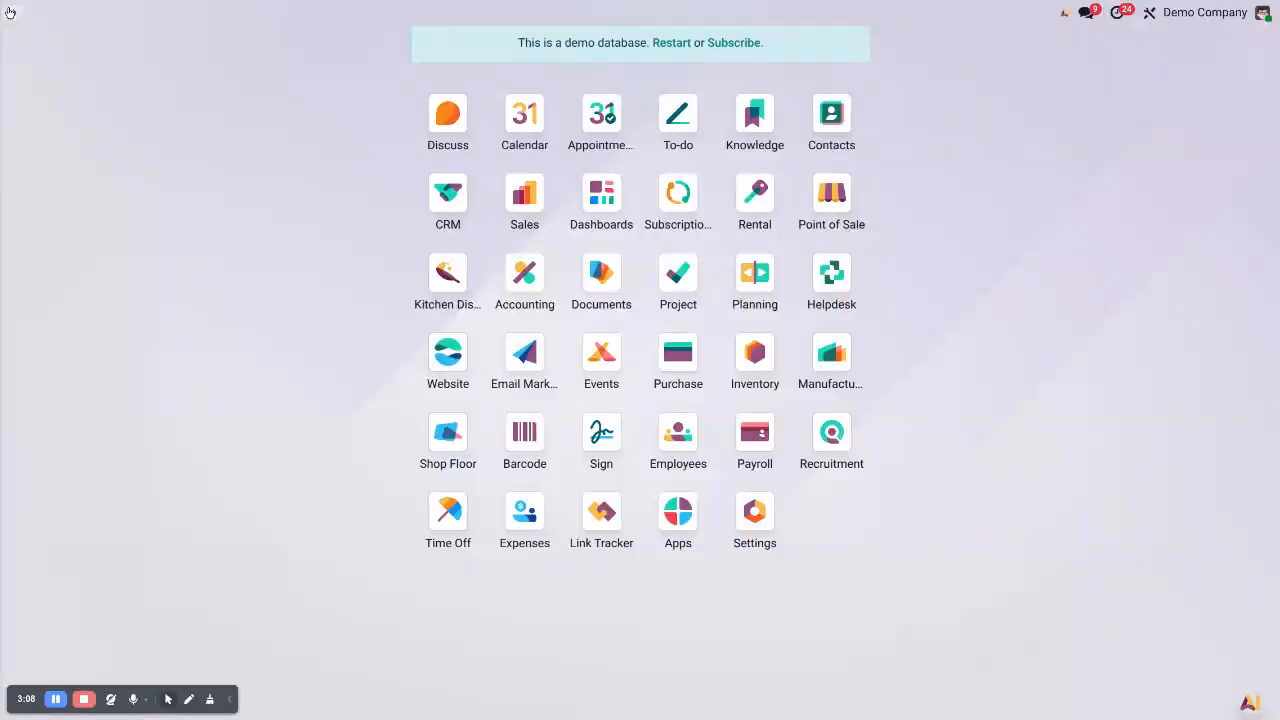
left_click(463, 211)
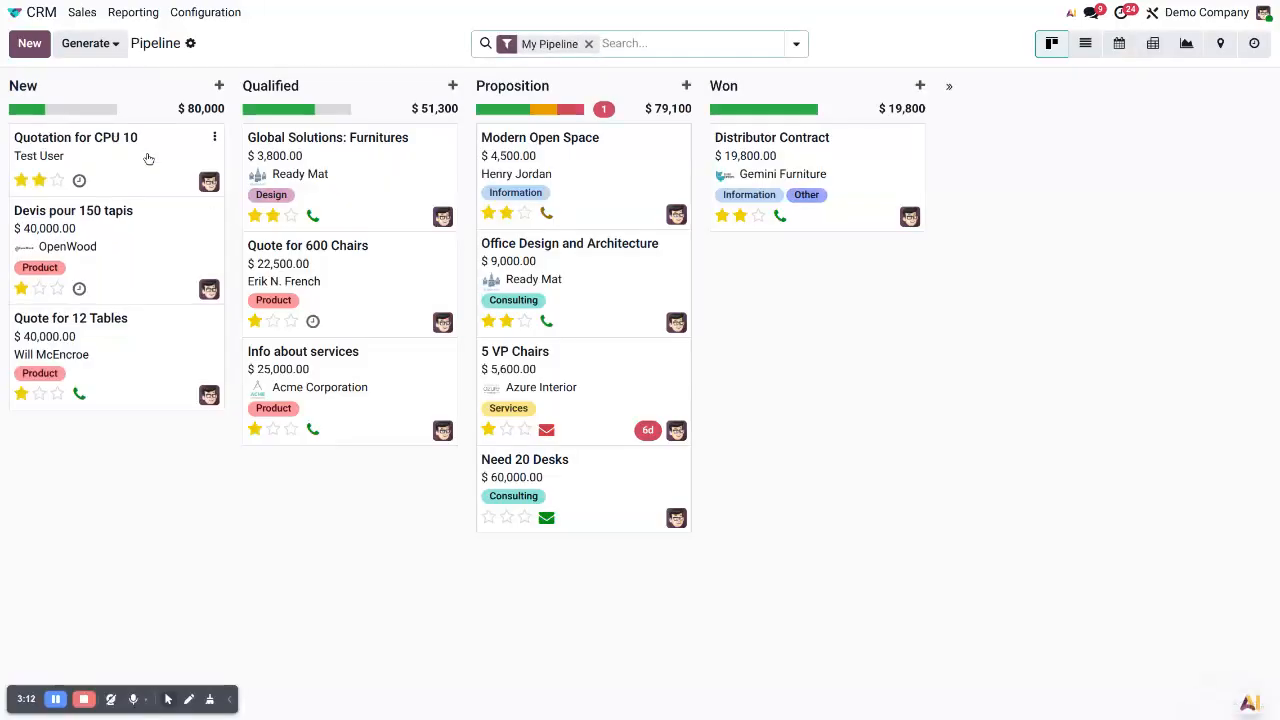
left_click(148, 158)
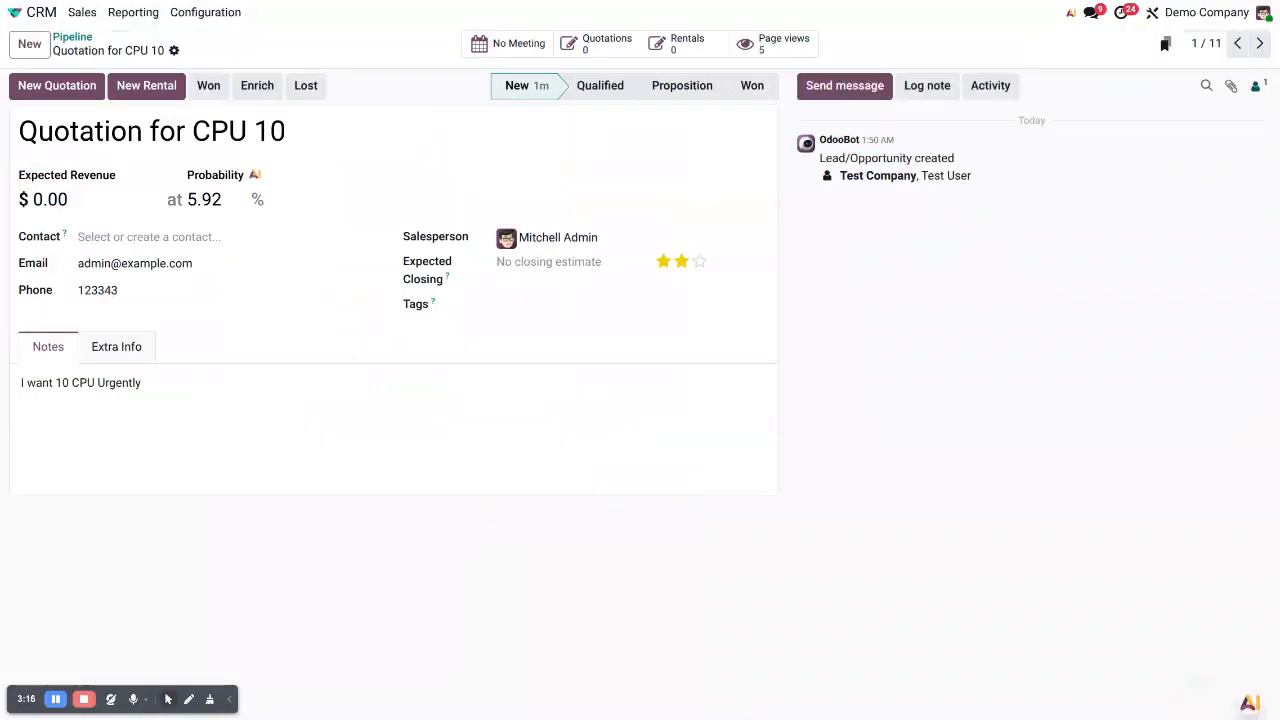
double_click(85, 131)
double_click(100, 383)
left_click(91, 290)
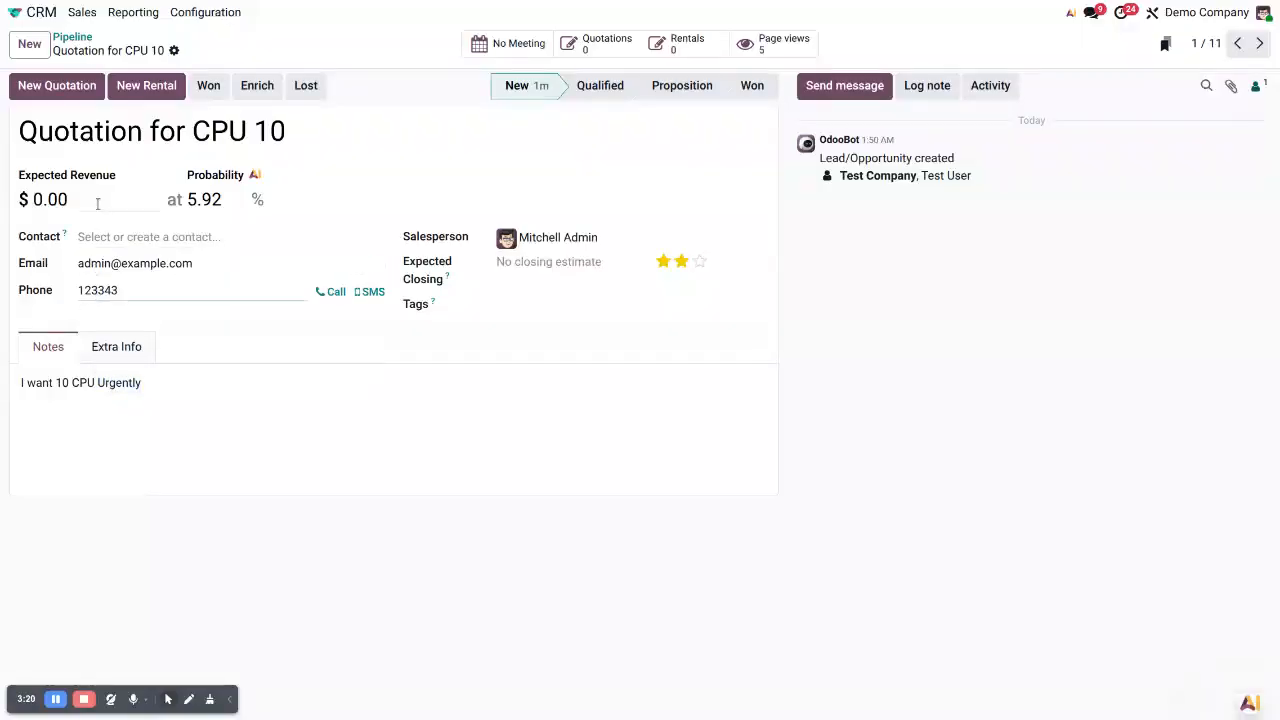
left_click(116, 346)
double_click(162, 425)
left_click(536, 426)
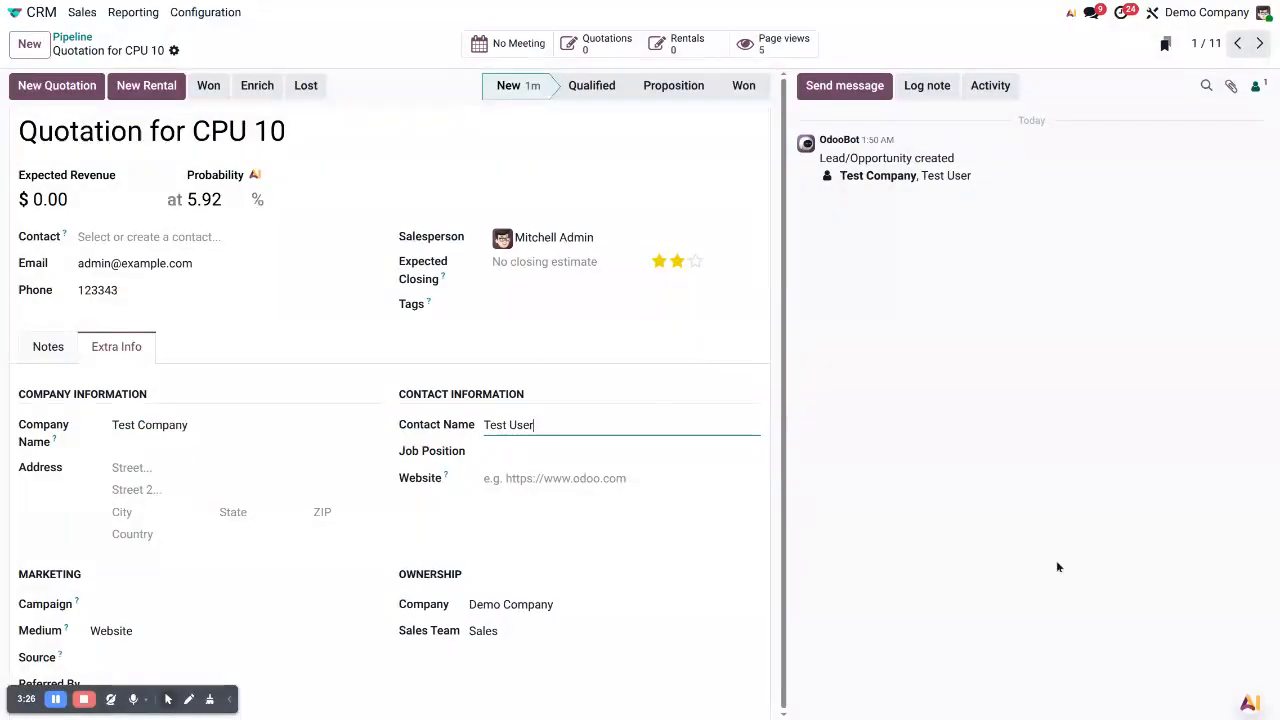
- Return to the website's Contact us page and put it in edit mode
left_click(15, 12)
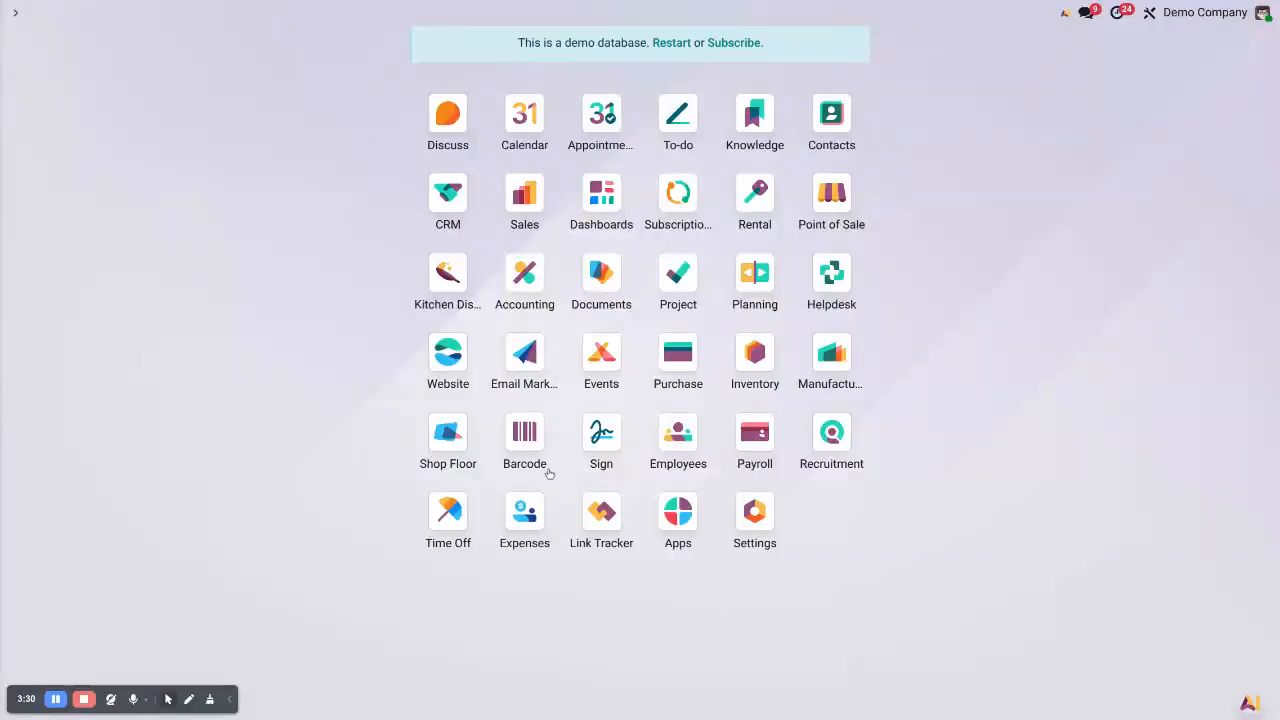
left_click(463, 368)
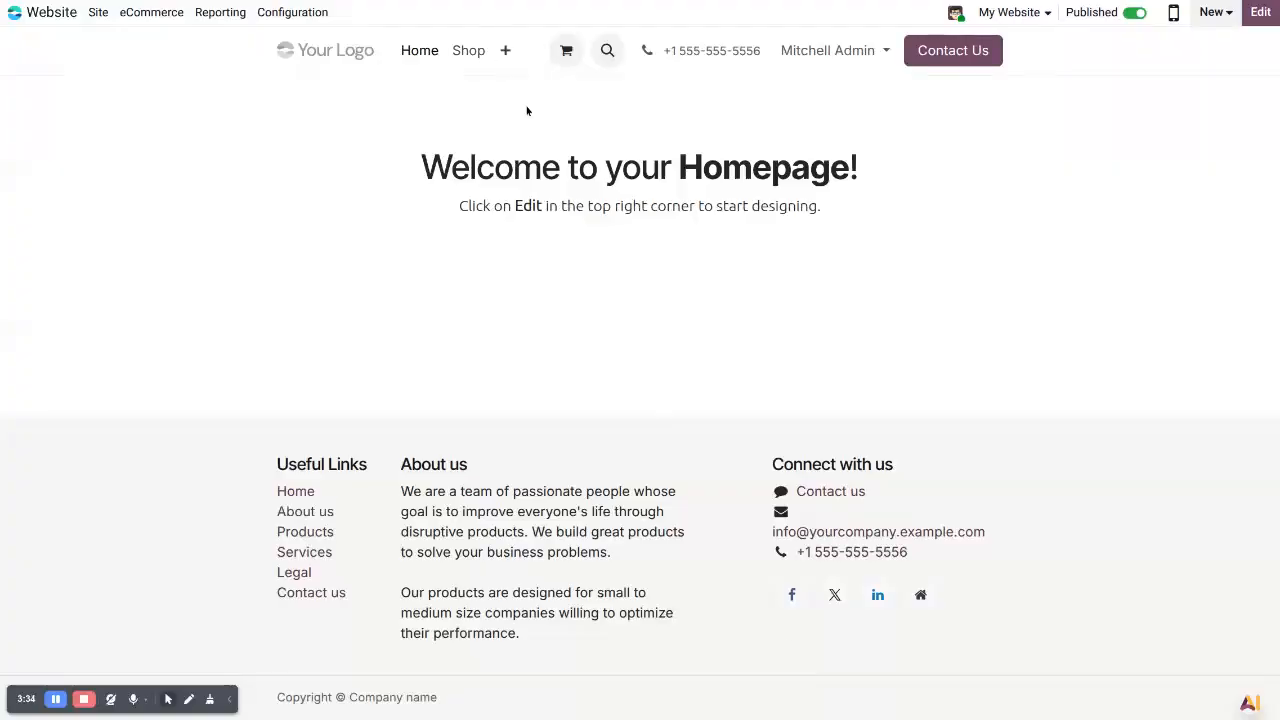
left_click(858, 492)
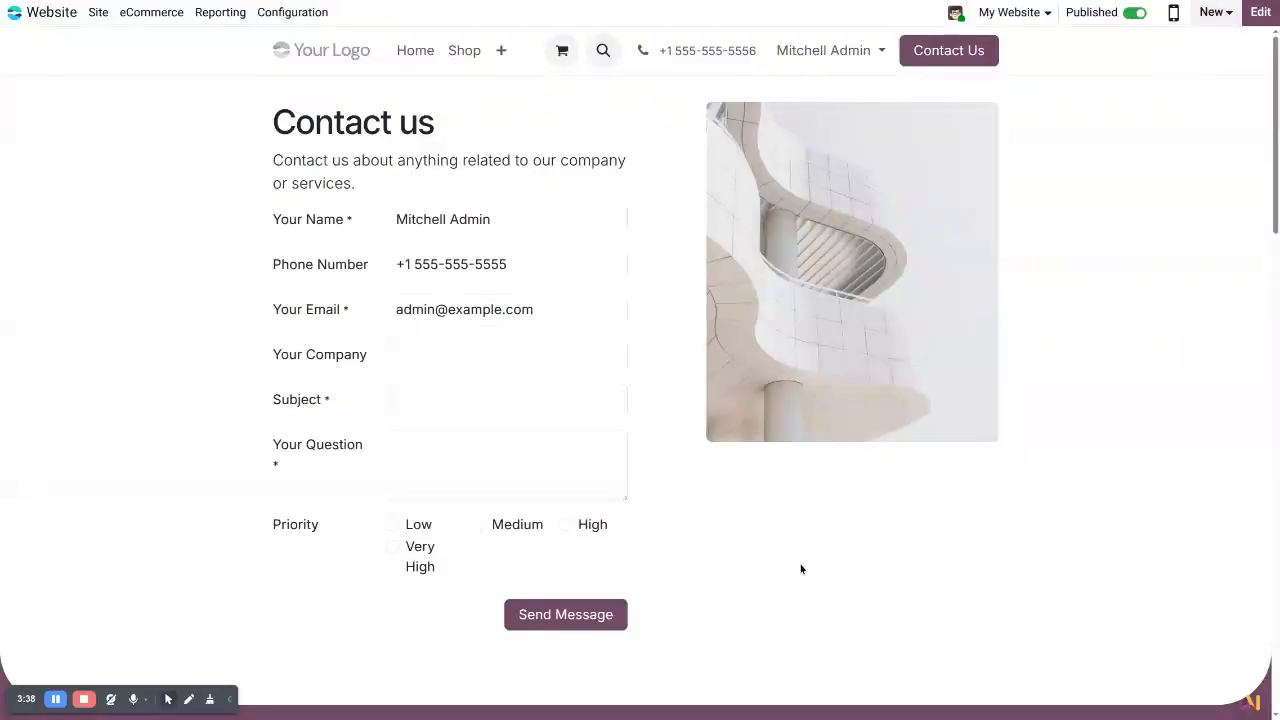
left_click(1260, 12)
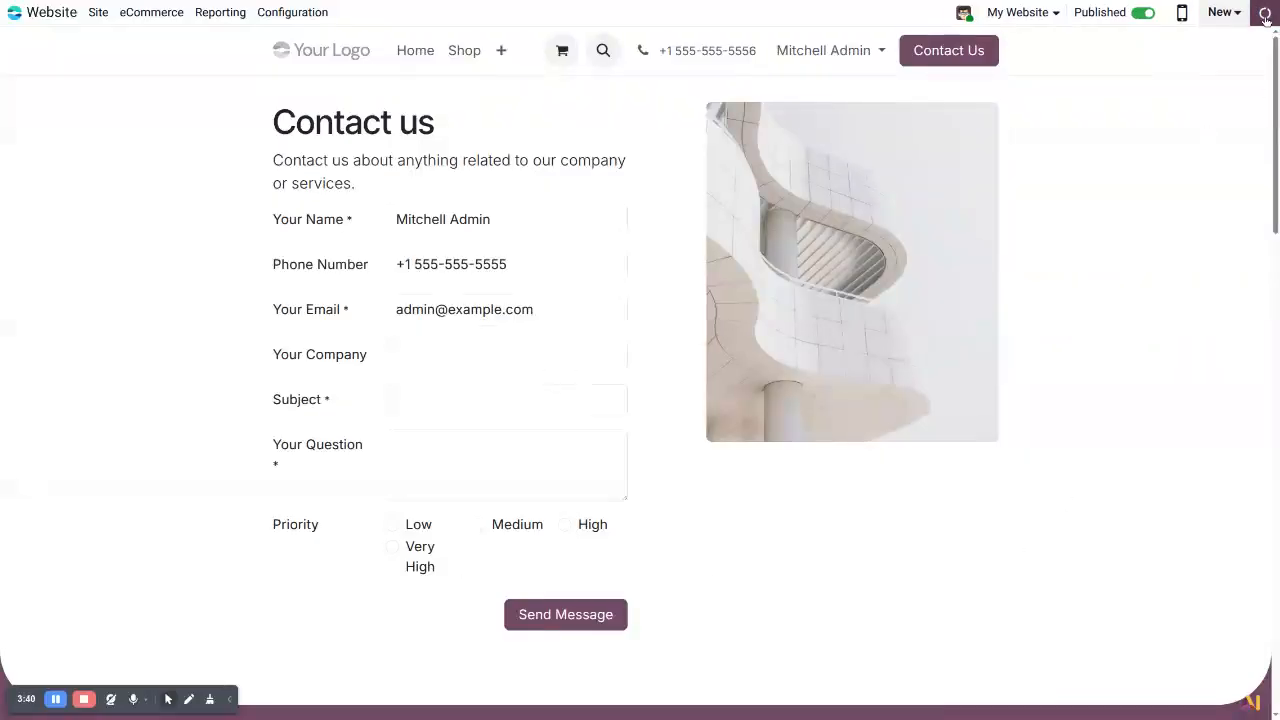
- Inspect the settings of the Your Name and Priority form fields, including the visibility rule choices for Priority
left_click(370, 196)
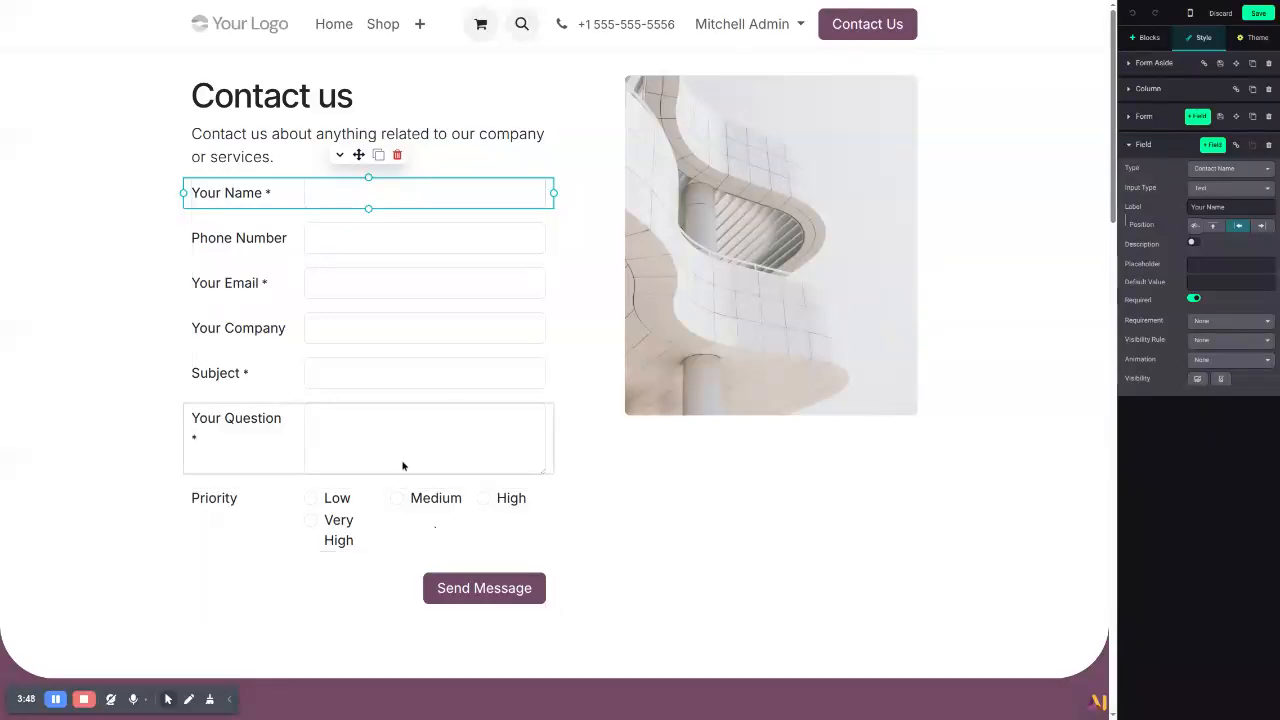
left_click(385, 525)
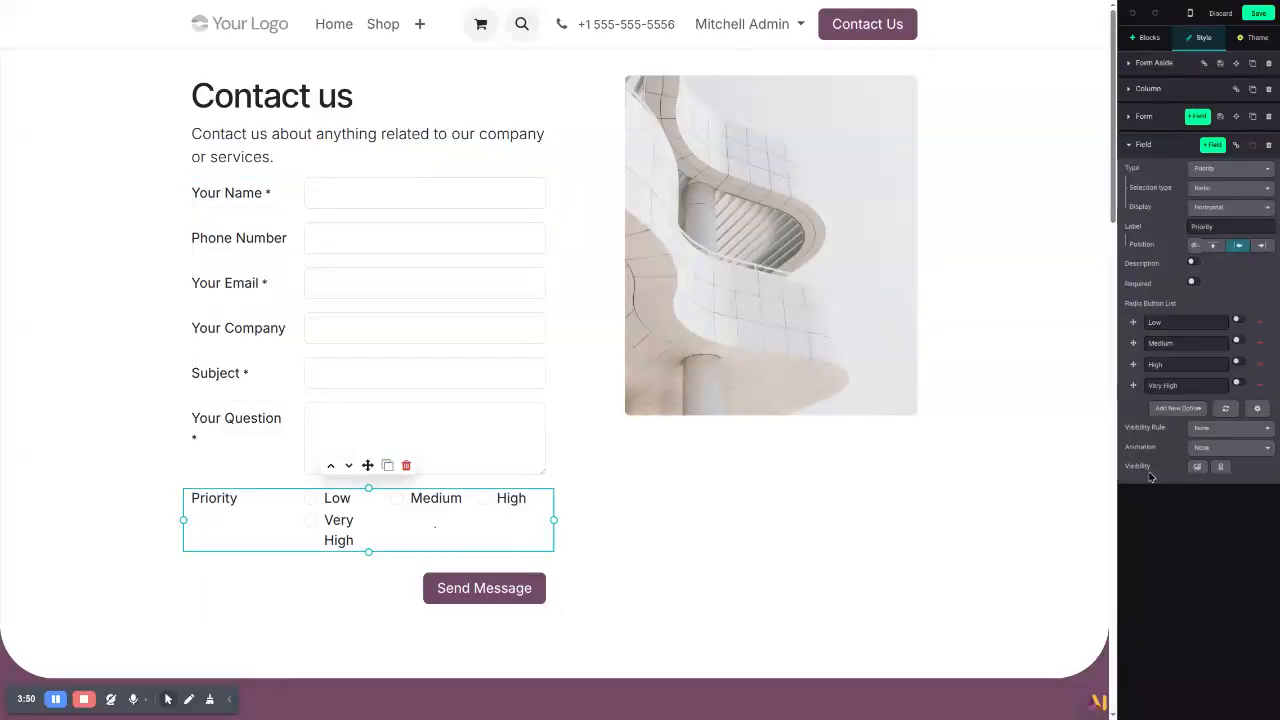
left_click(1213, 429)
left_click(1213, 429)
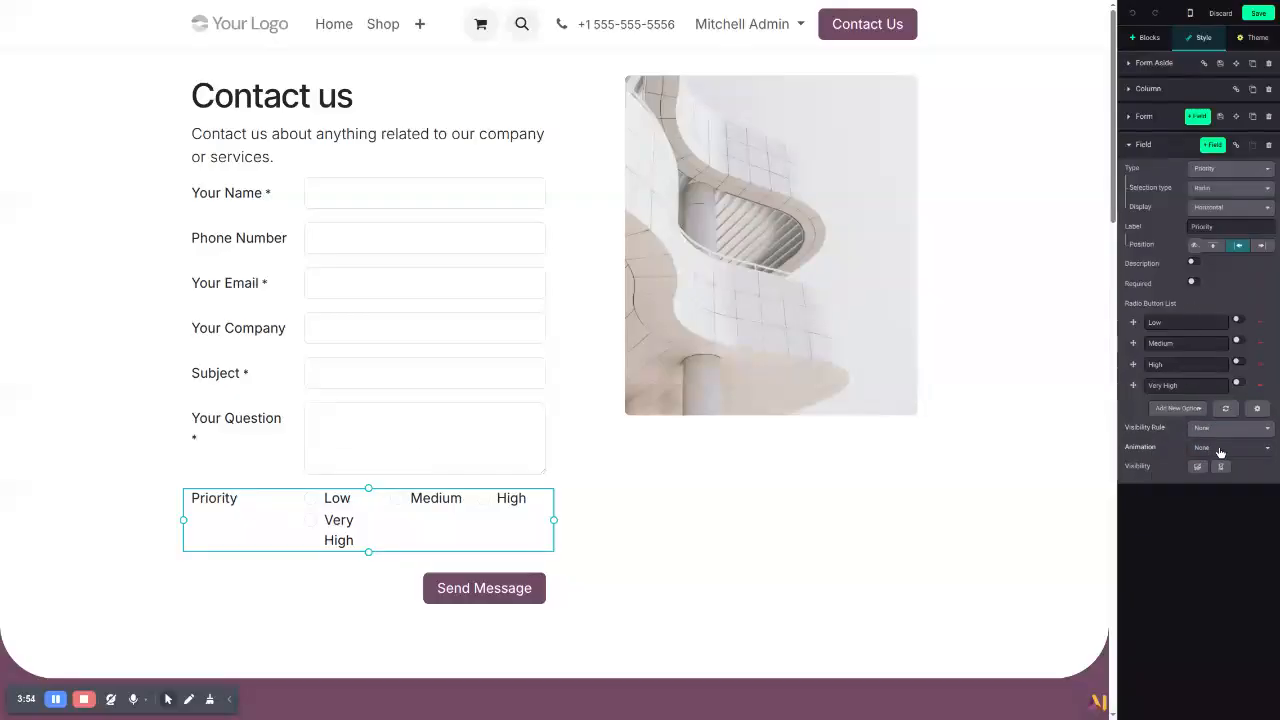